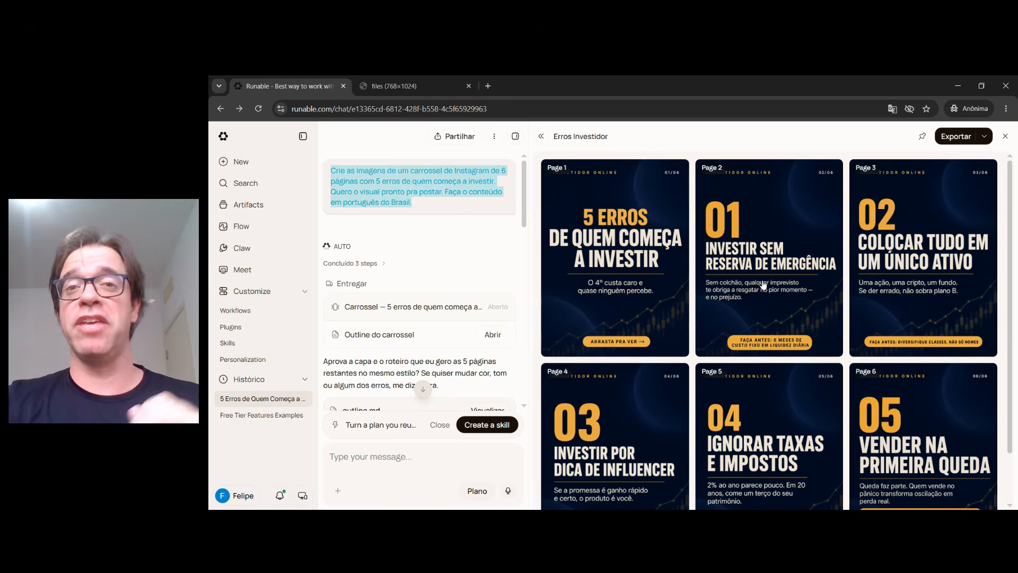
{"action": "scroll", "coordinate": [764, 286], "scroll_direction": "down", "scroll_amount": 2}
{"action": "scroll", "coordinate": [773, 303], "scroll_direction": "up", "scroll_amount": 2}
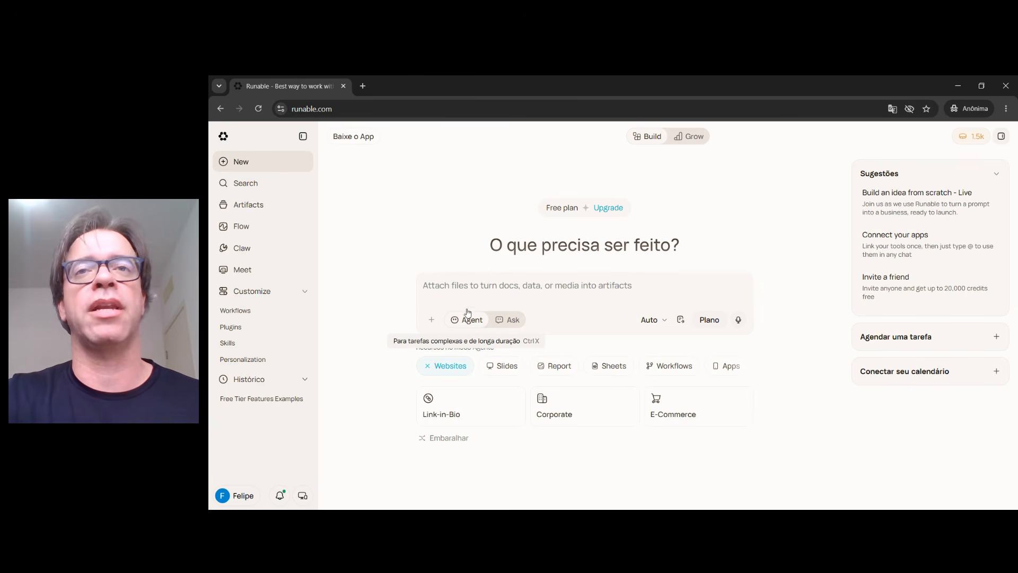
Step: Prompt the agent in Auto mode for 6-page Instagram carousel images on "5 erros de quem começa a investir", ready to post, in Brazilian Portuguese
{"action": "left_click", "coordinate": [652, 321]}
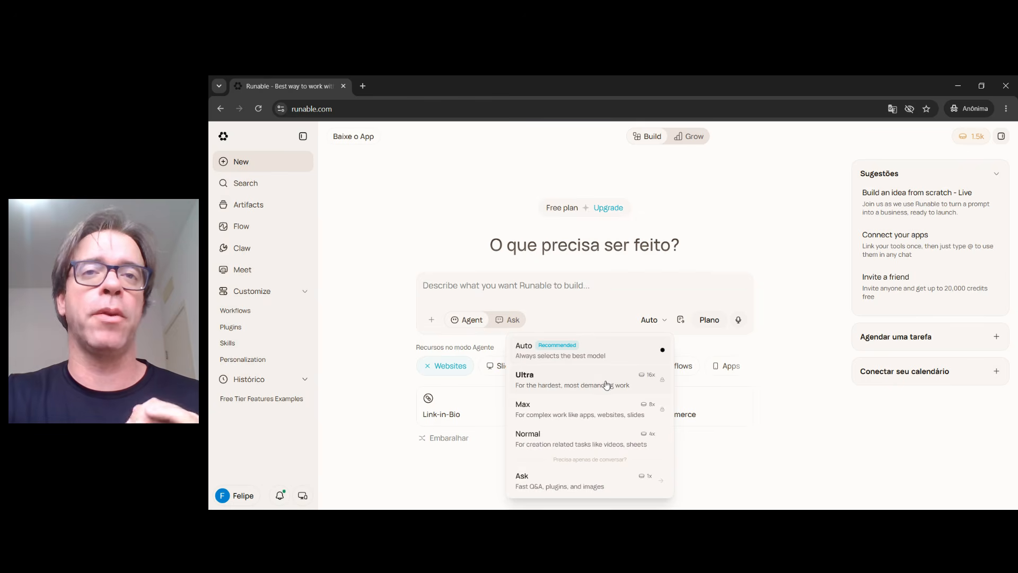
{"action": "left_click", "coordinate": [746, 209]}
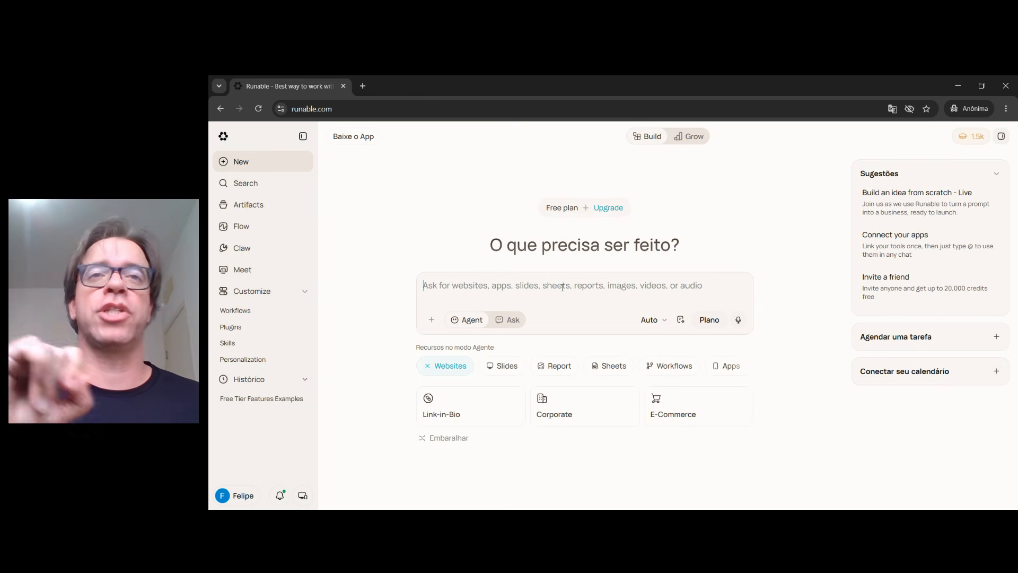
{"action": "type", "text": "Crie as imagens de um carrossel de Instagram de 6 páginas com 5 erros de quem começa a investir. Quero o visual pronto pra postar. Faça o conteúdo em português do Brasil."}
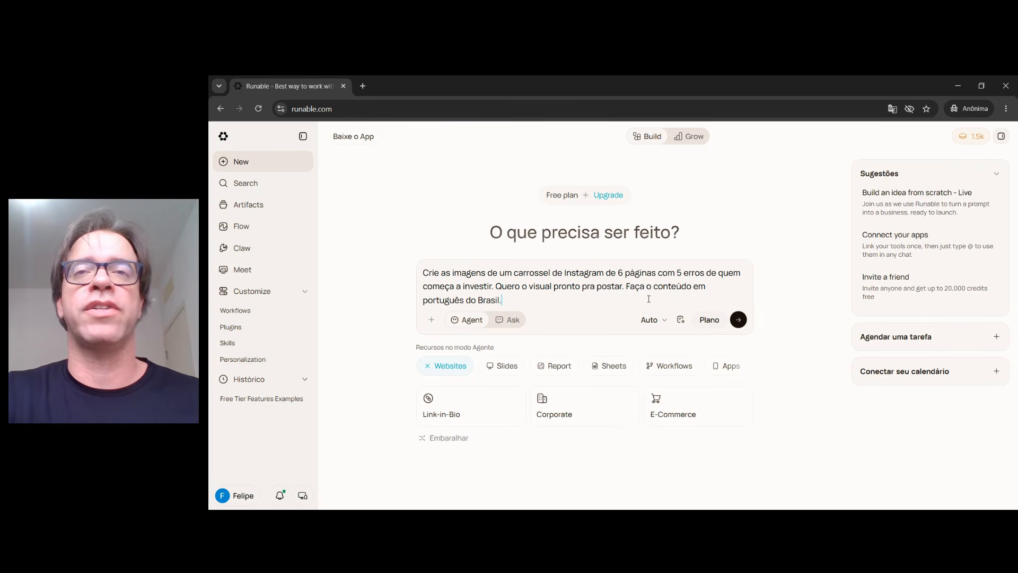
{"action": "left_click_drag", "start_coordinate": [677, 272], "coordinate": [491, 287]}
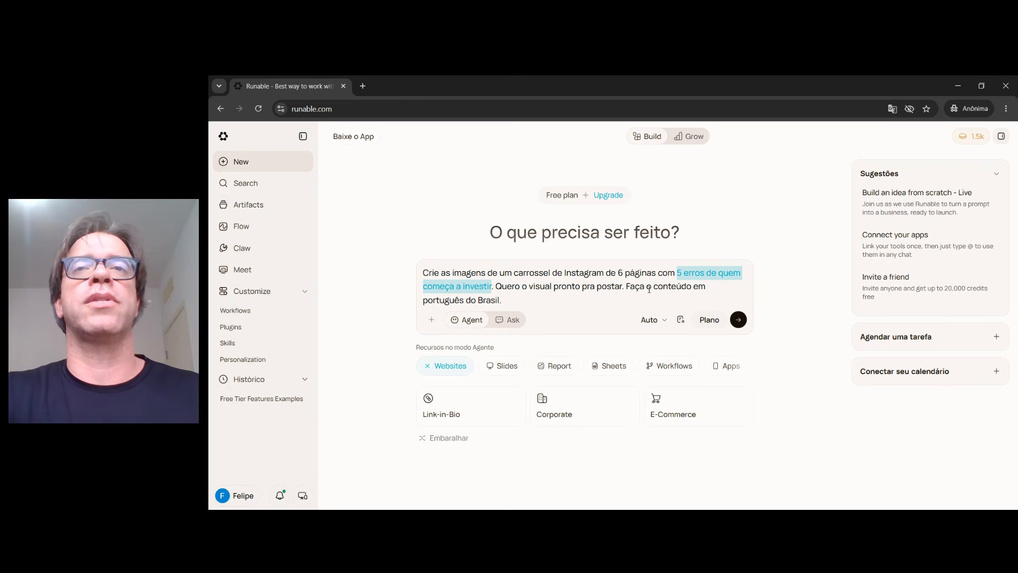
{"action": "left_click", "coordinate": [535, 299]}
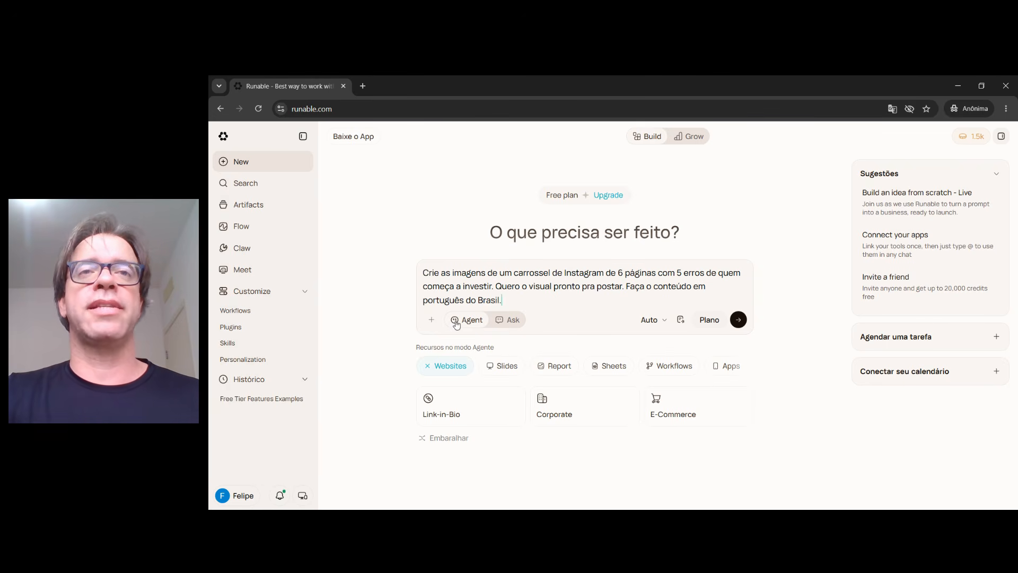
{"action": "left_click", "coordinate": [740, 322]}
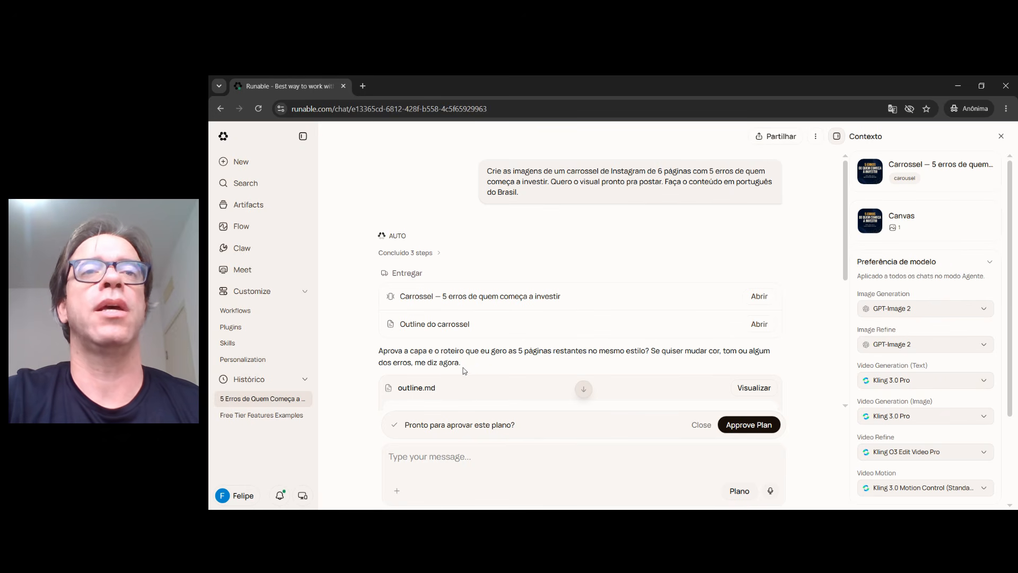
Step: Open the generated carousel from the agent's reply and examine its cover page
{"action": "scroll", "coordinate": [552, 323], "scroll_direction": "down", "scroll_amount": 1}
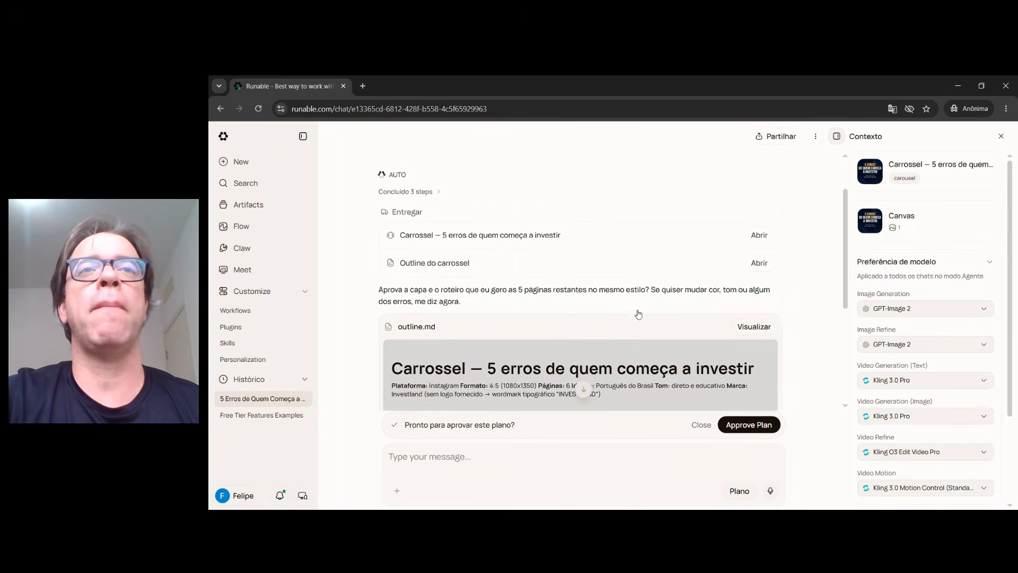
{"action": "scroll", "coordinate": [638, 314], "scroll_direction": "up", "scroll_amount": 1}
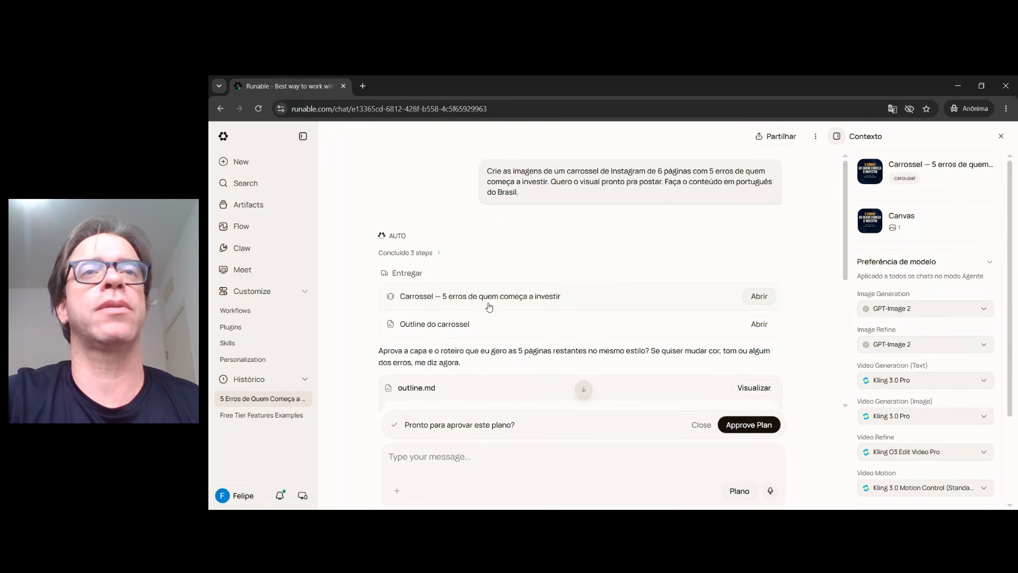
{"action": "left_click", "coordinate": [762, 297]}
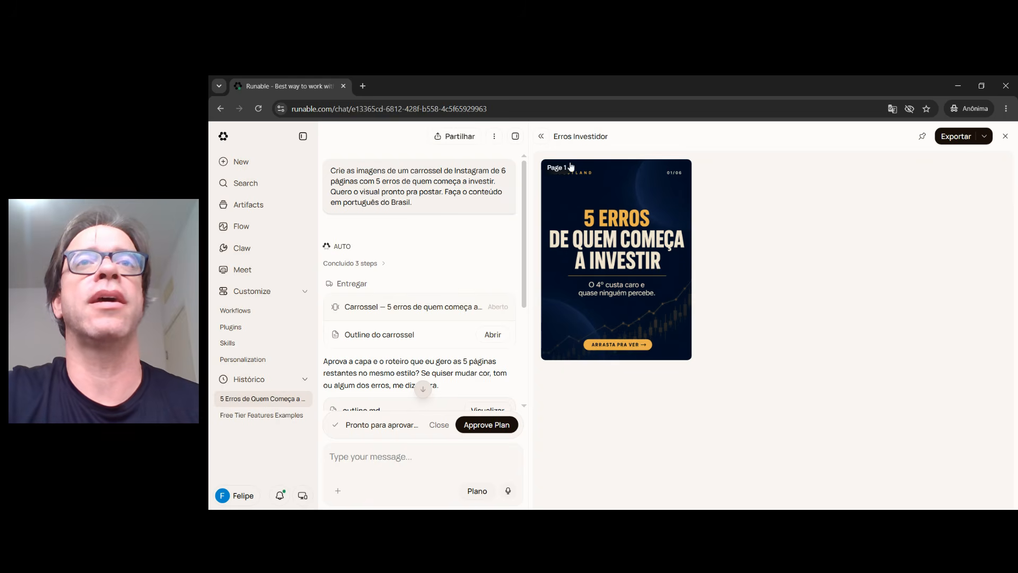
{"action": "left_click", "coordinate": [545, 137]}
{"action": "left_click", "coordinate": [329, 136]}
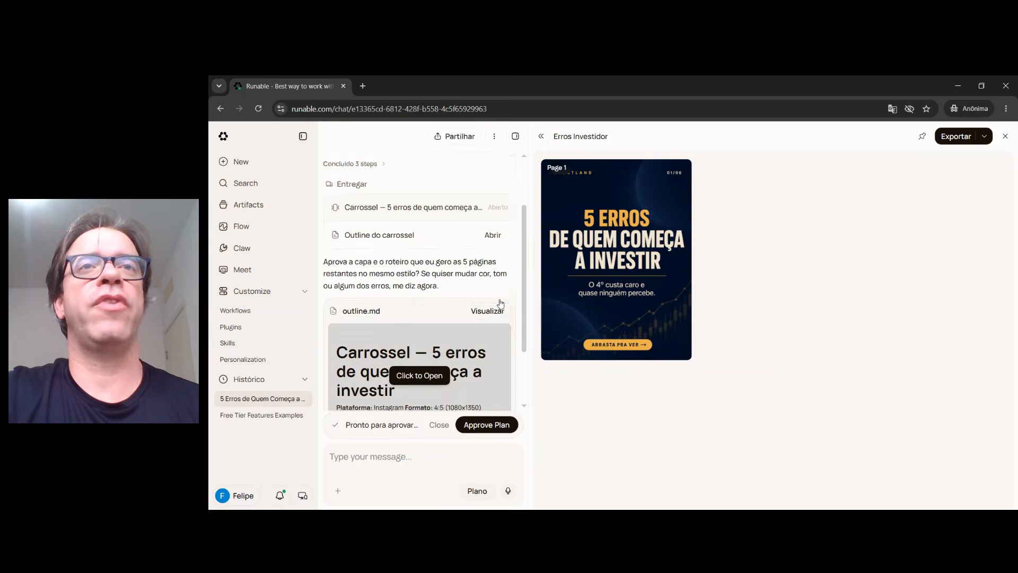
{"action": "scroll", "coordinate": [500, 300], "scroll_direction": "up", "scroll_amount": 3}
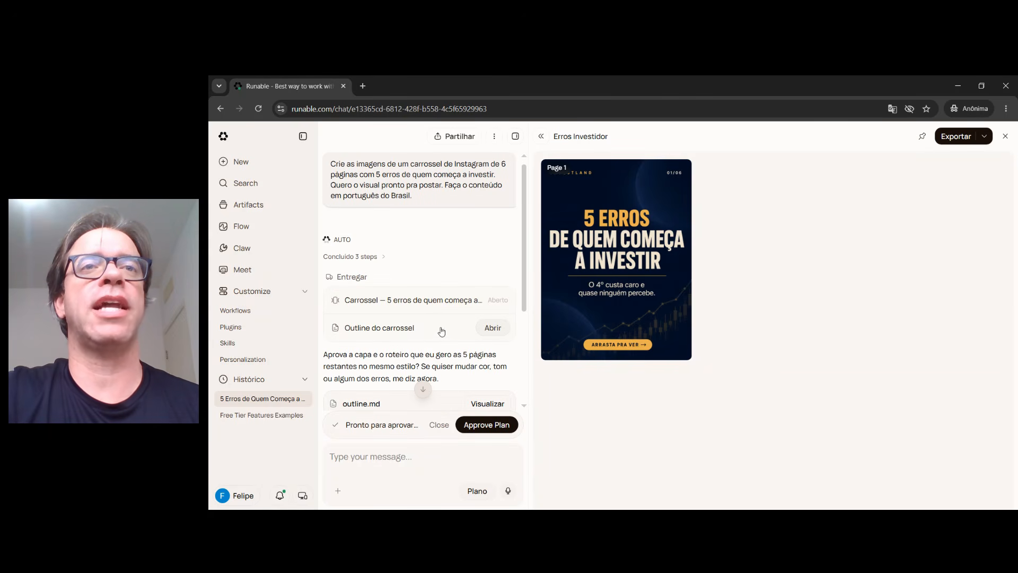
Step: Open the carousel outline and read its visual identity and page-by-page narrative arc
{"action": "left_click", "coordinate": [493, 329]}
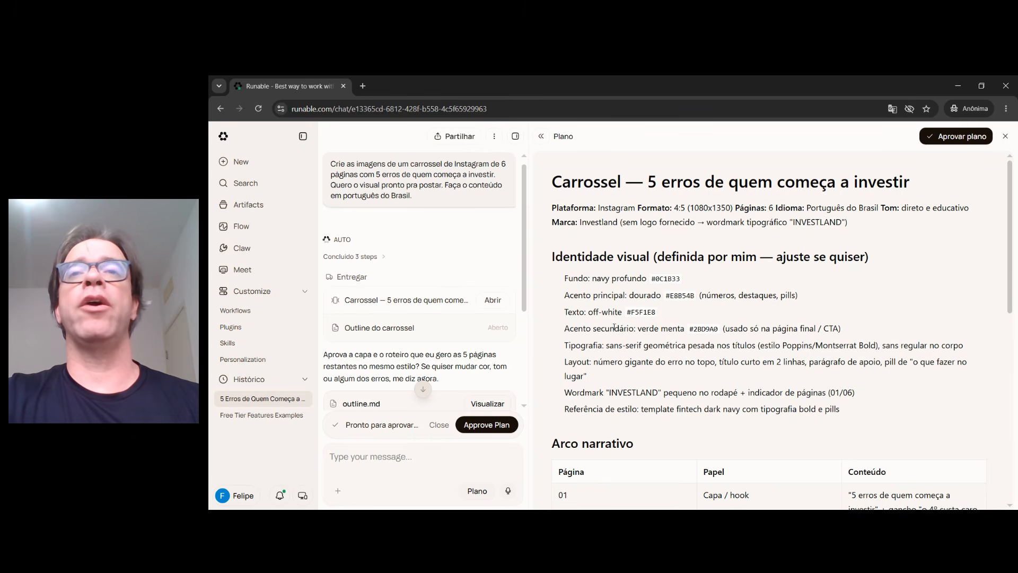
{"action": "scroll", "coordinate": [677, 314], "scroll_direction": "down", "scroll_amount": 2}
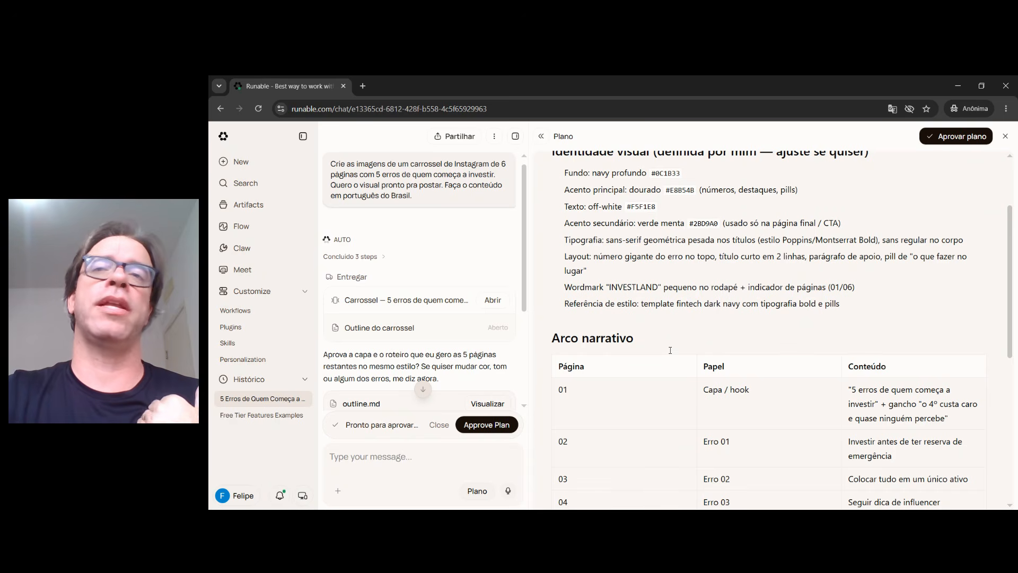
{"action": "scroll", "coordinate": [784, 364], "scroll_direction": "down", "scroll_amount": 1}
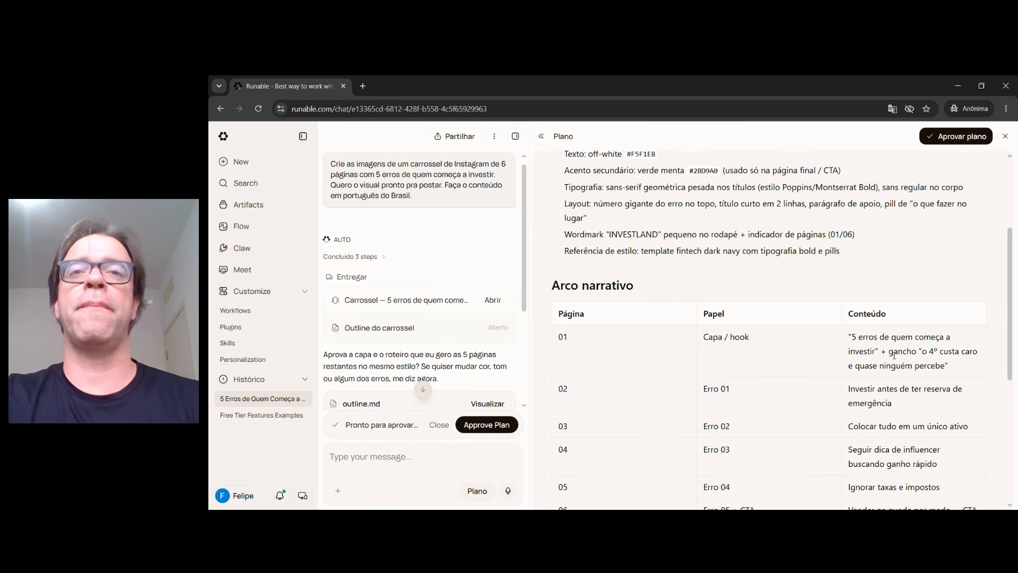
{"action": "scroll", "coordinate": [895, 356], "scroll_direction": "down", "scroll_amount": 2}
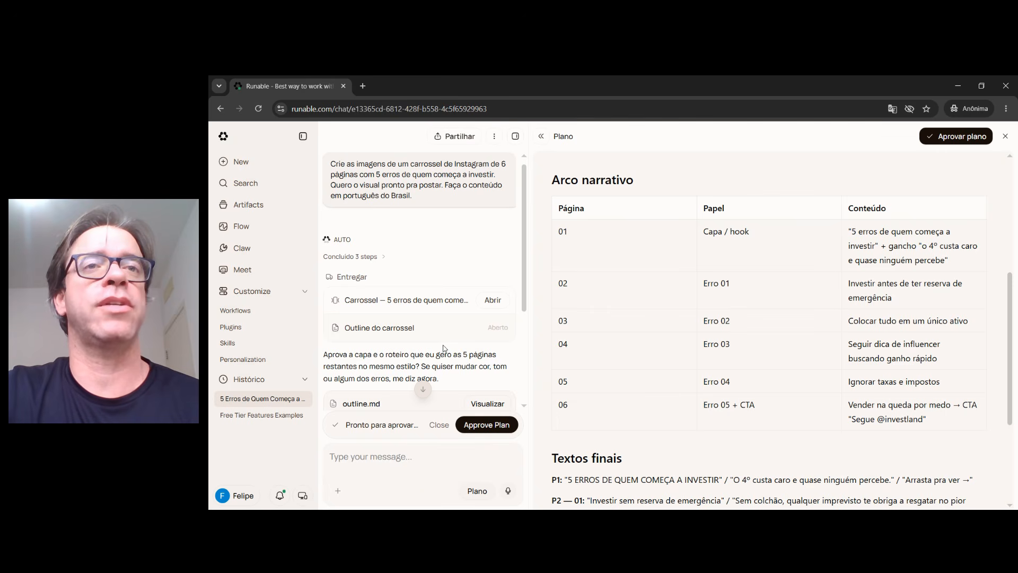
Step: Ask the agent to keep everything and change only the brand name from "Investland" to "Investidor Online"
{"action": "scroll", "coordinate": [445, 348], "scroll_direction": "down", "scroll_amount": 3}
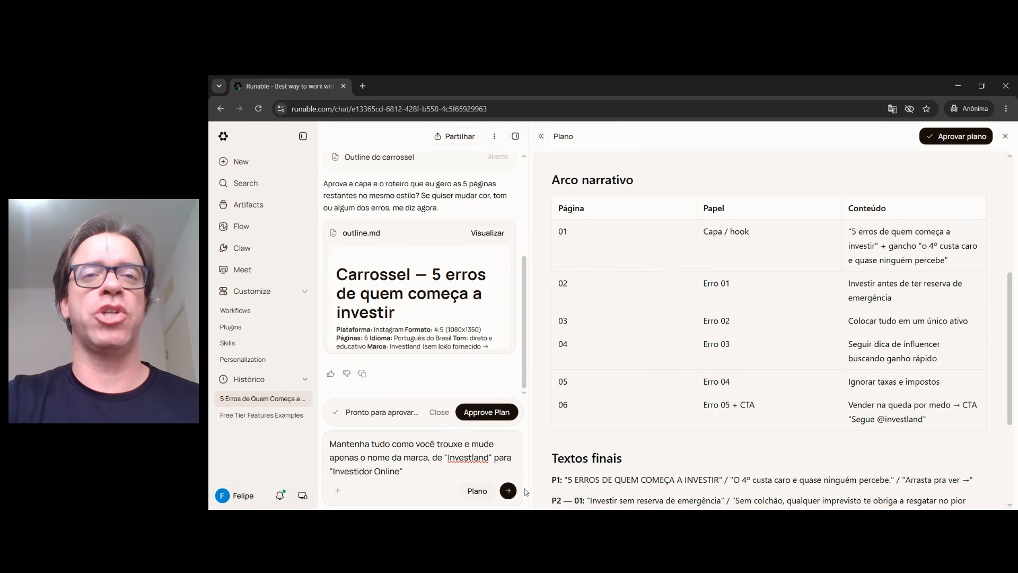
{"action": "left_click", "coordinate": [508, 490]}
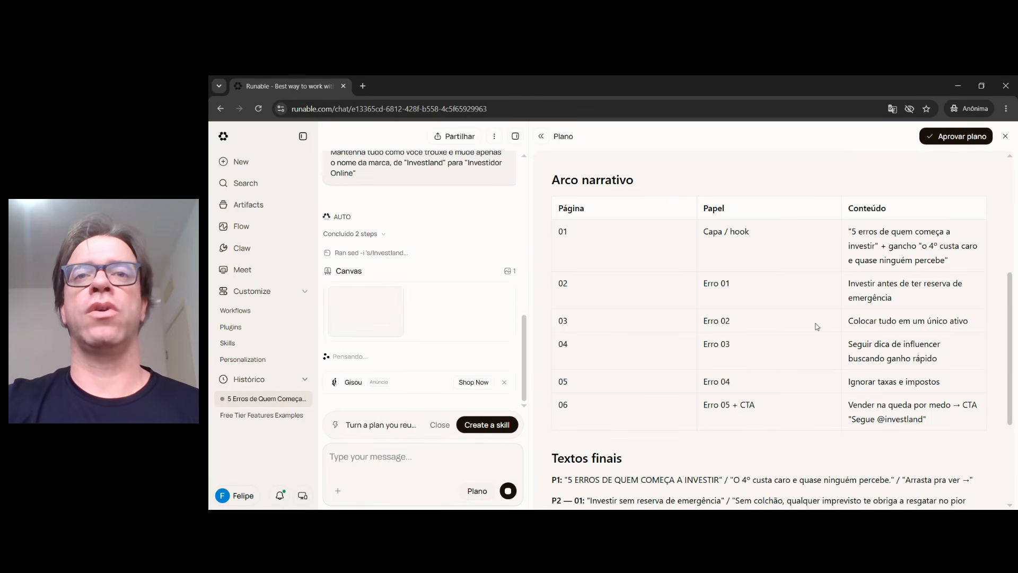
Step: Read the outline's narrative arc table and the final texts for all pages during generation
{"action": "scroll", "coordinate": [814, 325], "scroll_direction": "down", "scroll_amount": 2}
{"action": "scroll", "coordinate": [817, 342], "scroll_direction": "up", "scroll_amount": 3}
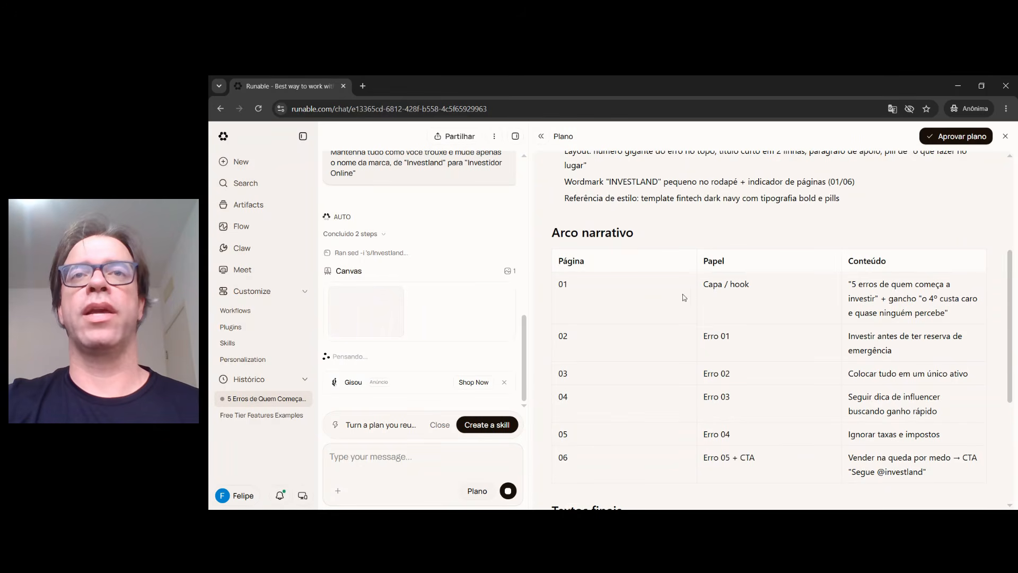
{"action": "scroll", "coordinate": [842, 308], "scroll_direction": "down", "scroll_amount": 2}
{"action": "scroll", "coordinate": [842, 308], "scroll_direction": "down", "scroll_amount": 3}
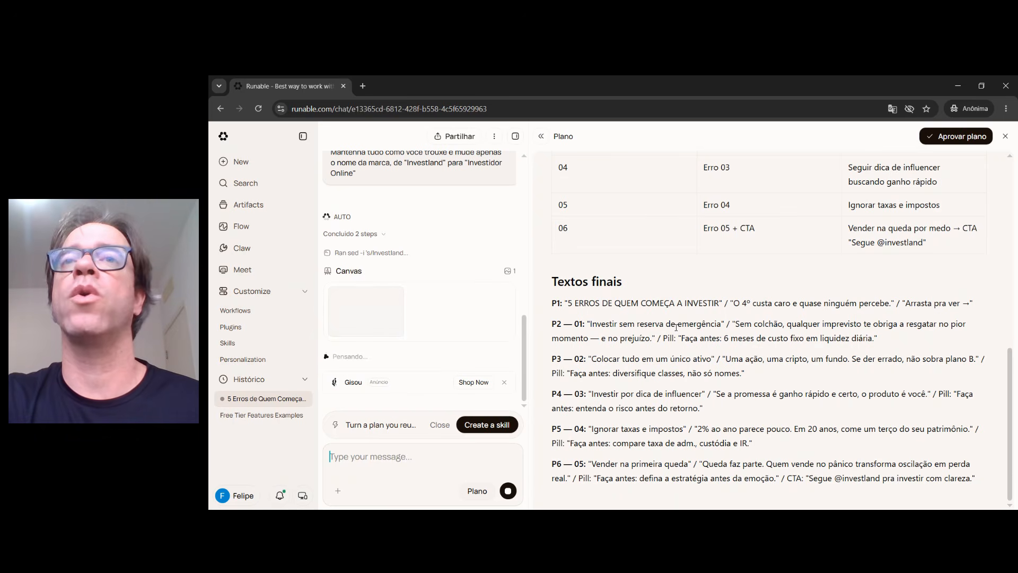
{"action": "scroll", "coordinate": [673, 338], "scroll_direction": "up", "scroll_amount": 3}
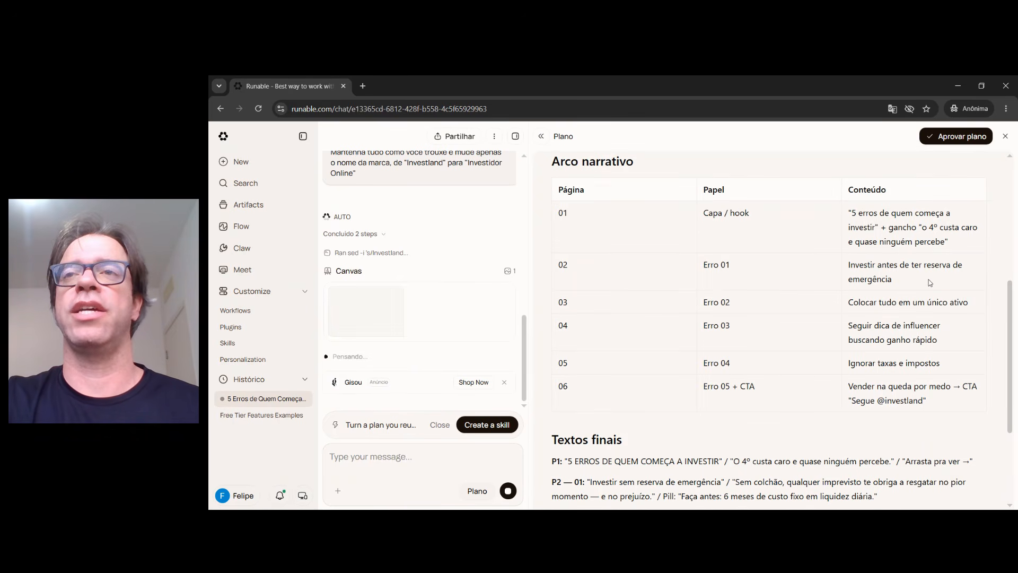
{"action": "scroll", "coordinate": [823, 285], "scroll_direction": "down", "scroll_amount": 3}
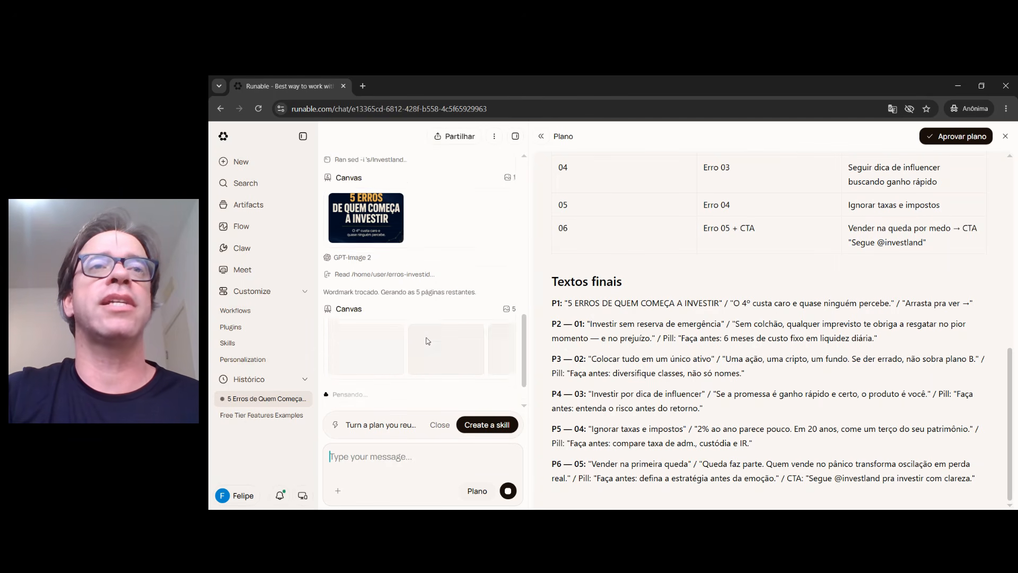
Step: Examine the regenerated cover and the new 01 and 02 pages on the canvas
{"action": "scroll", "coordinate": [435, 328], "scroll_direction": "up", "scroll_amount": 2}
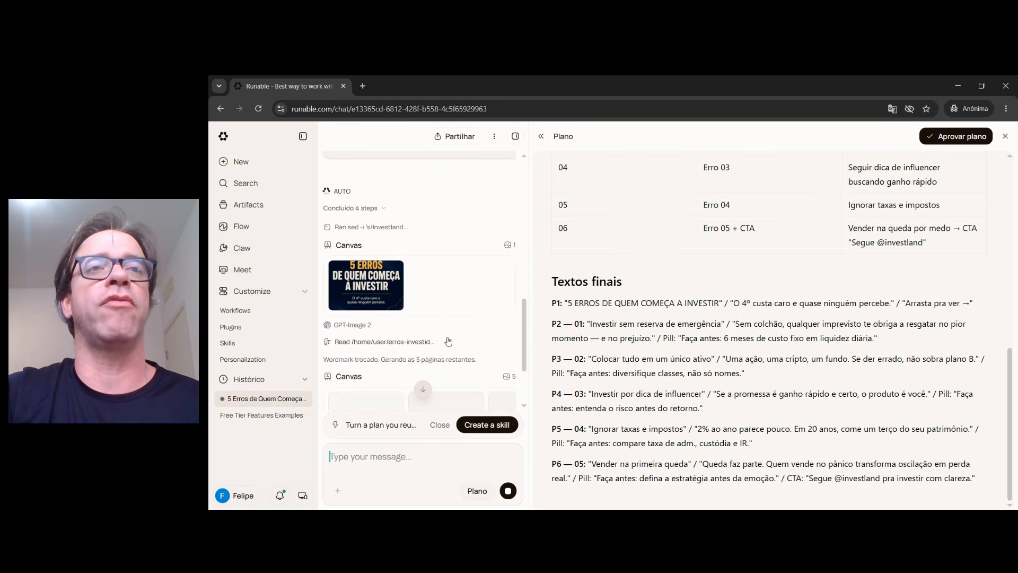
{"action": "left_click", "coordinate": [379, 297]}
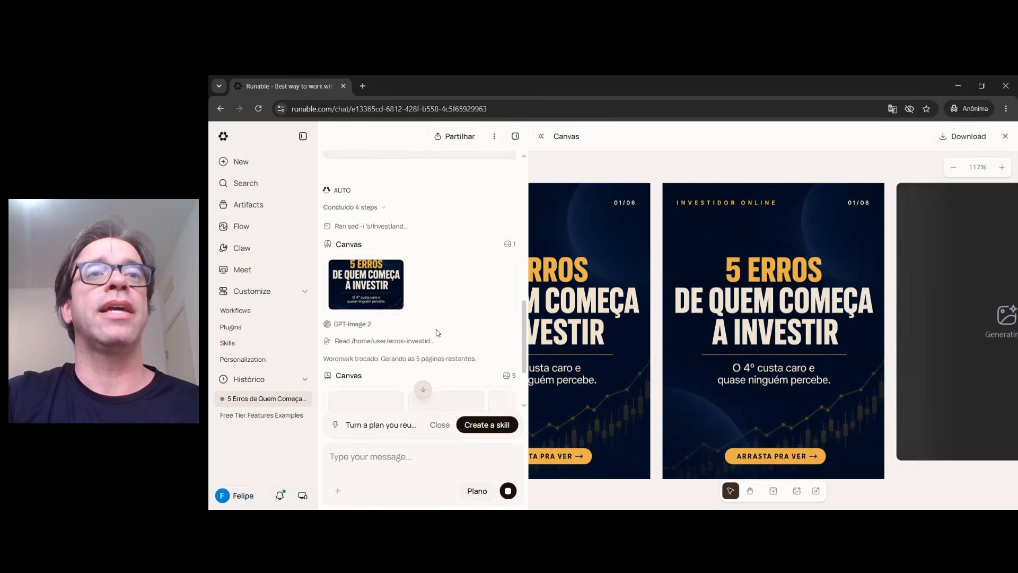
{"action": "scroll", "coordinate": [440, 327], "scroll_direction": "down", "scroll_amount": 2}
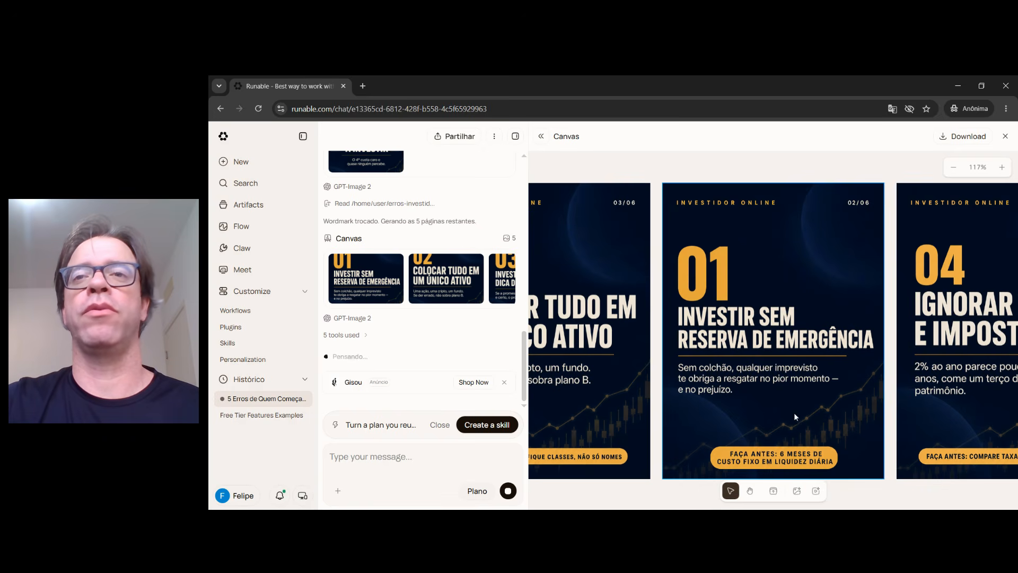
{"action": "left_click", "coordinate": [795, 244]}
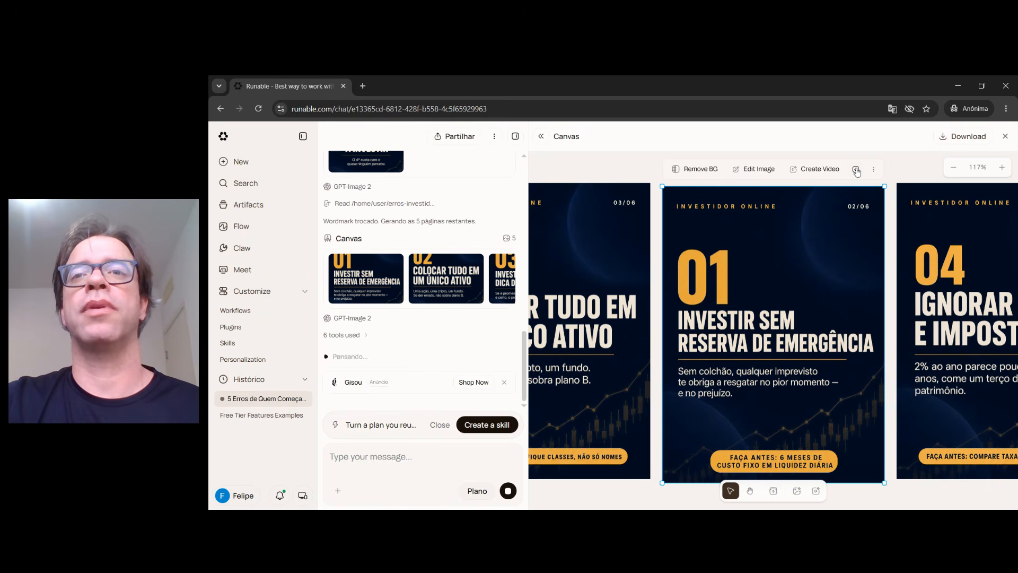
{"action": "left_click", "coordinate": [431, 283]}
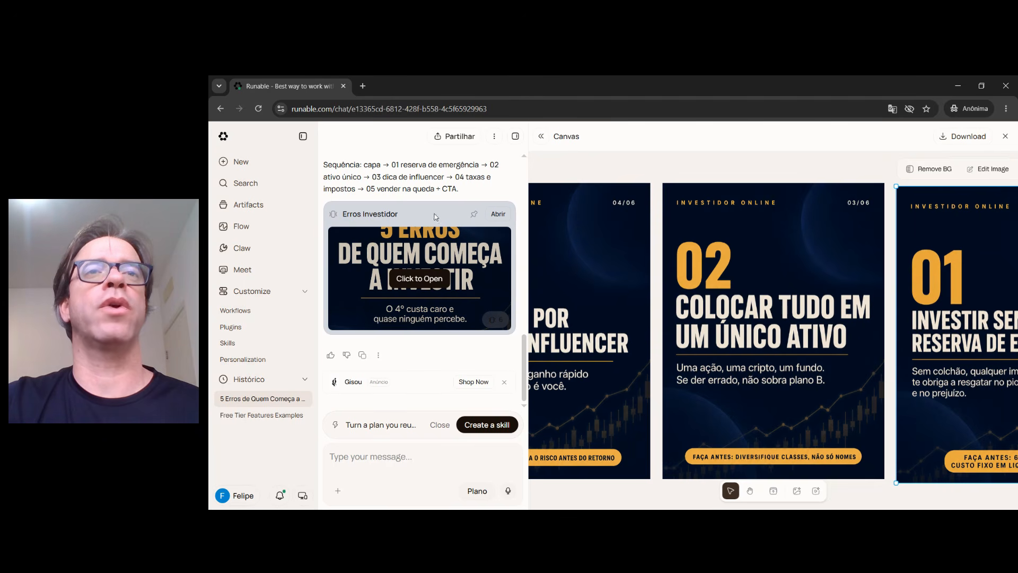
Step: Open the finished Erros Investidor carousel and review the conversation's prompts from the beginning
{"action": "left_click", "coordinate": [497, 215]}
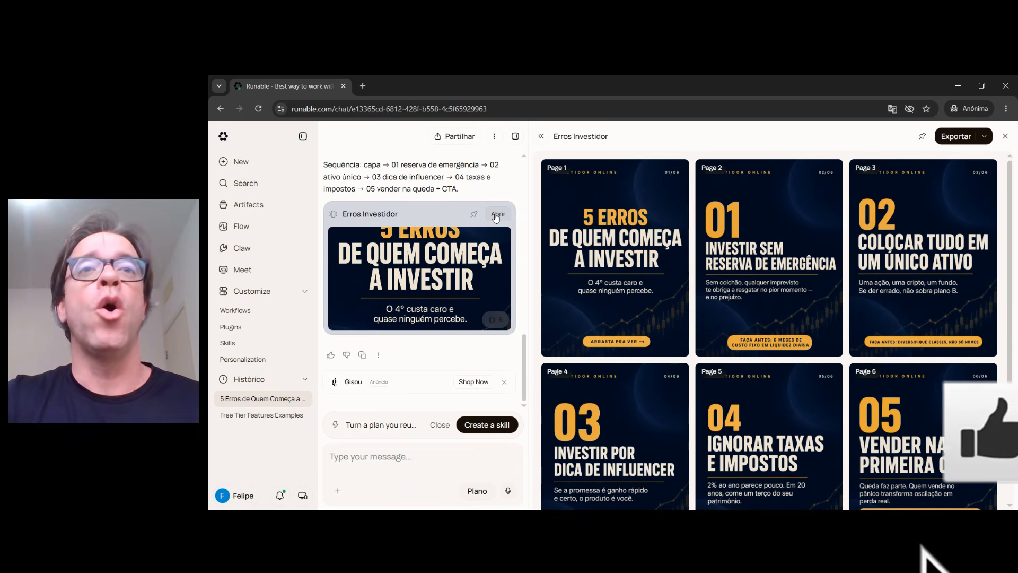
{"action": "left_click_drag", "start_coordinate": [524, 371], "coordinate": [511, 199]}
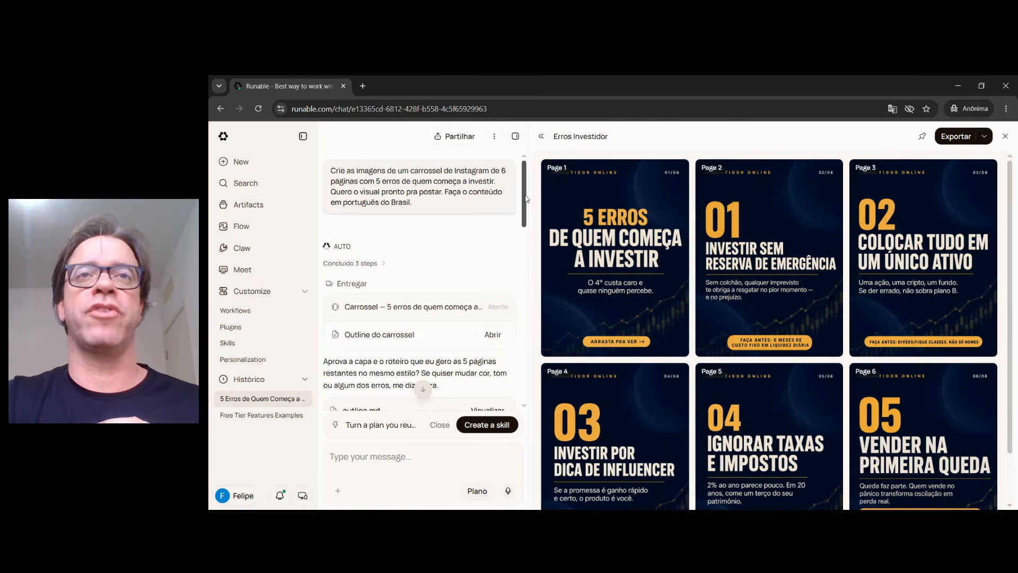
{"action": "scroll", "coordinate": [525, 201], "scroll_direction": "down", "scroll_amount": 8}
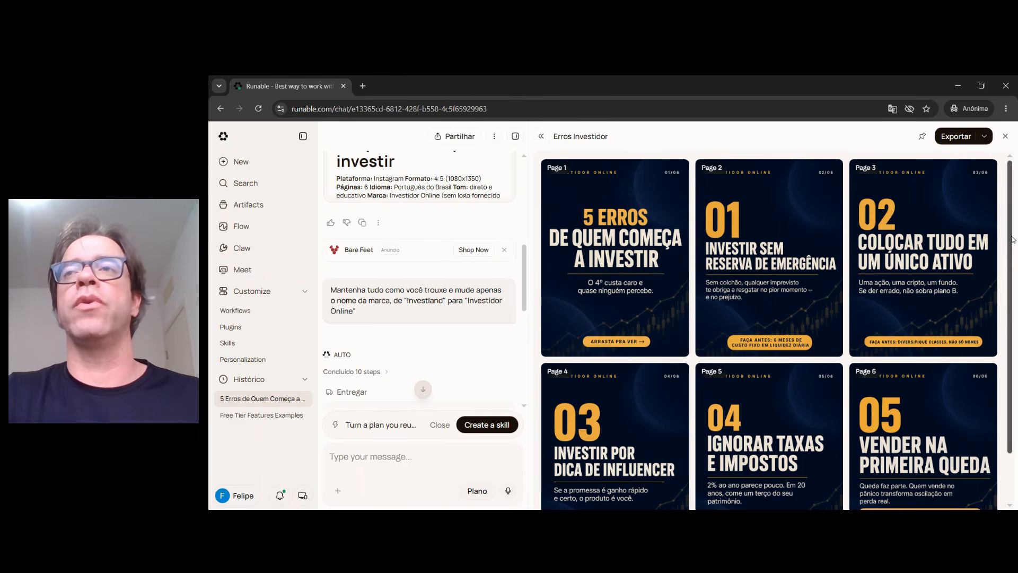
Step: Look over all six carousel pages, enlarge the cover page, and return to the page overview
{"action": "left_click_drag", "start_coordinate": [1012, 241], "coordinate": [1010, 297]}
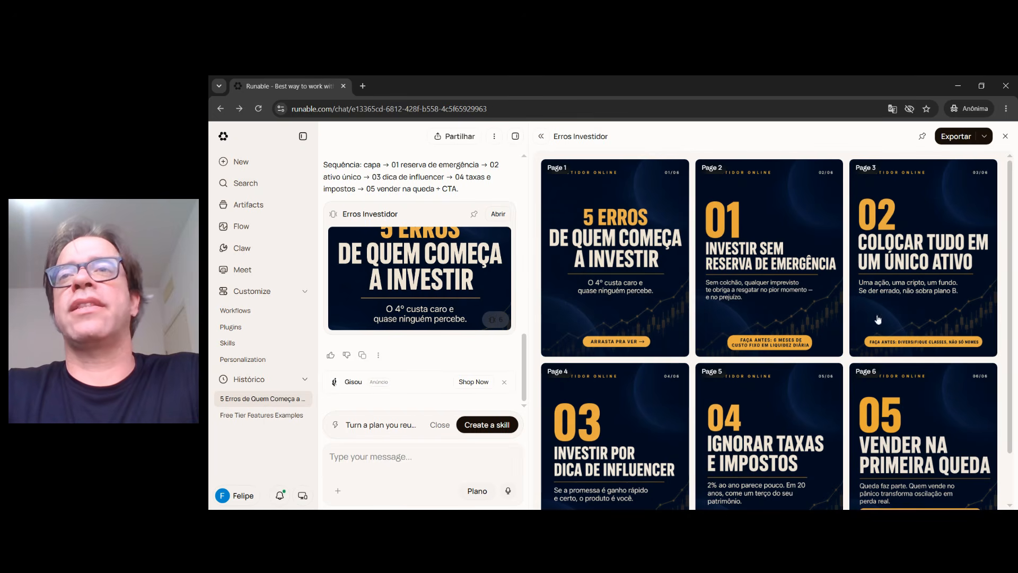
{"action": "scroll", "coordinate": [900, 407], "scroll_direction": "down", "scroll_amount": 1}
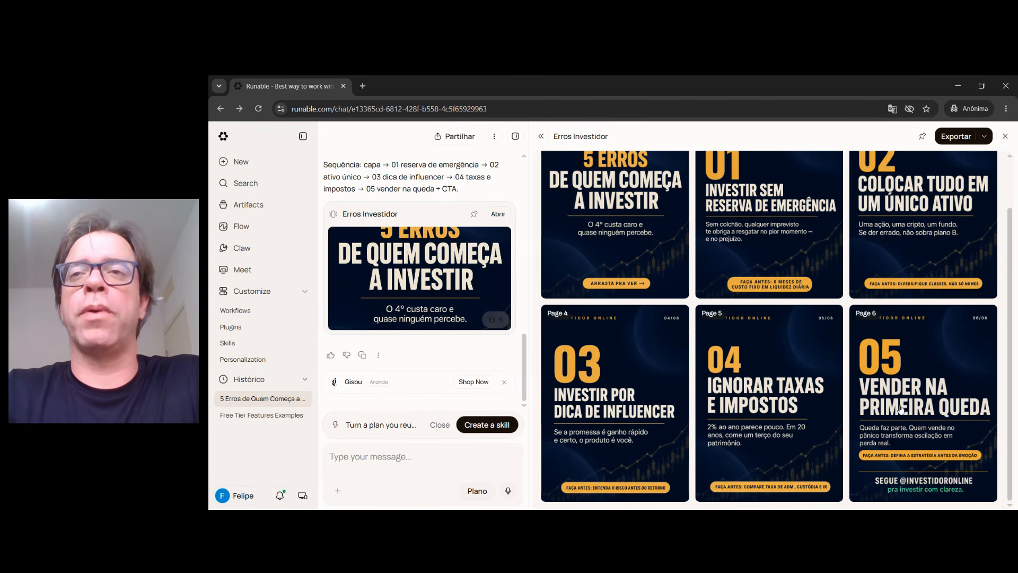
{"action": "left_click", "coordinate": [632, 234]}
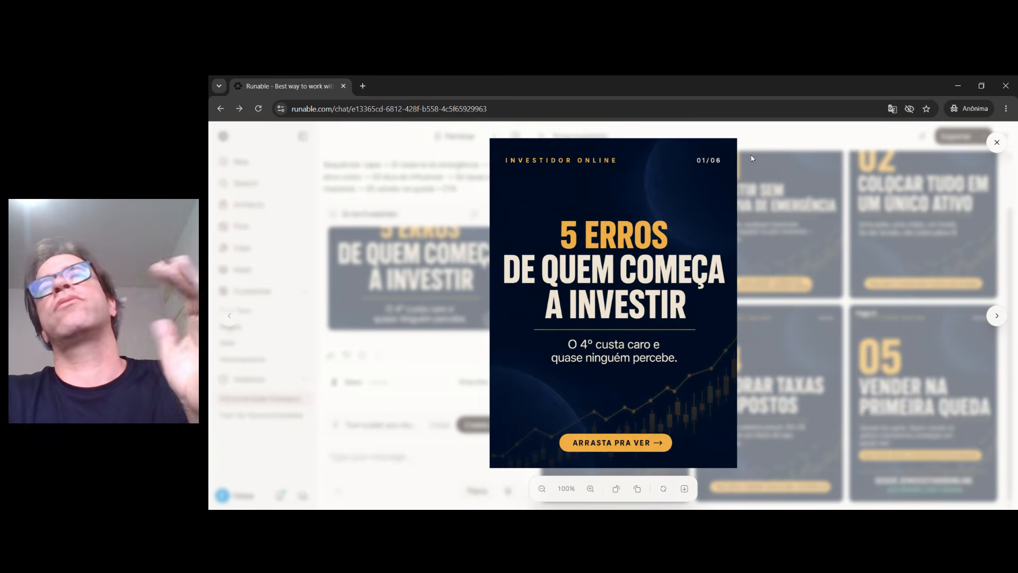
{"action": "left_click", "coordinate": [784, 142]}
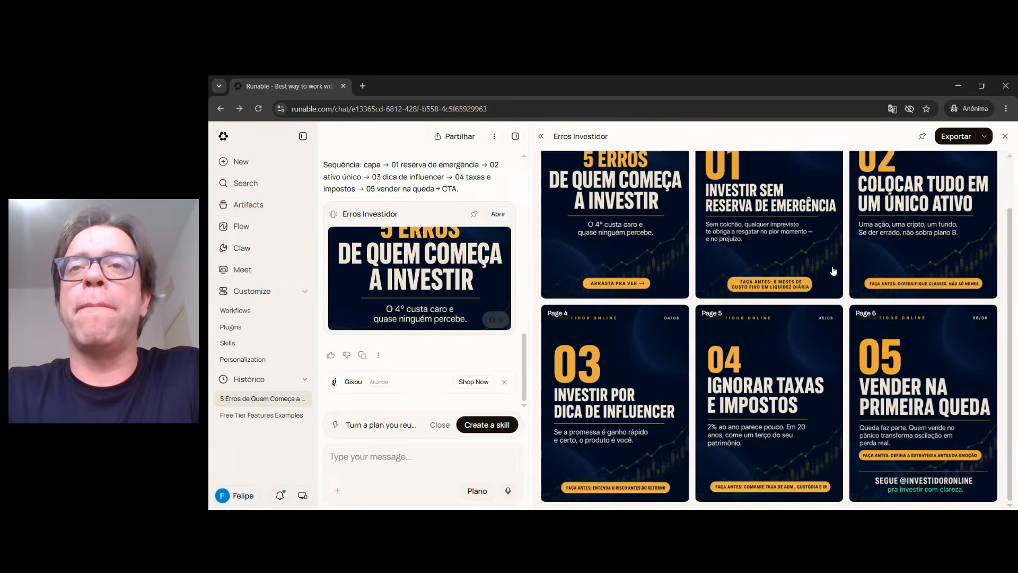
{"action": "scroll", "coordinate": [824, 344], "scroll_direction": "up", "scroll_amount": 1}
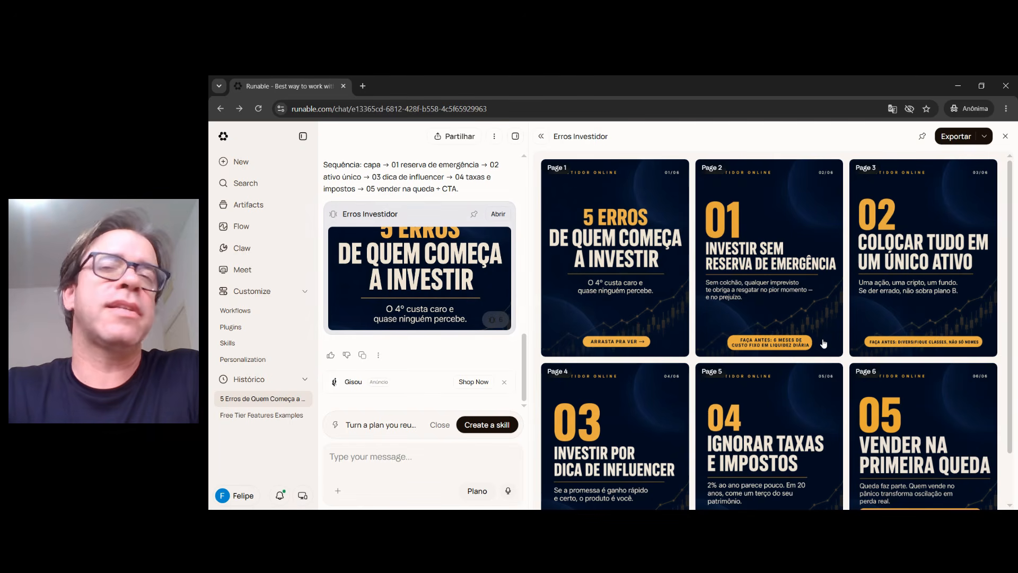
Step: View the enlarged page 4 about influencer tips and the enlarged cover page, returning to the page overview after each
{"action": "scroll", "coordinate": [824, 344], "scroll_direction": "down", "scroll_amount": 1}
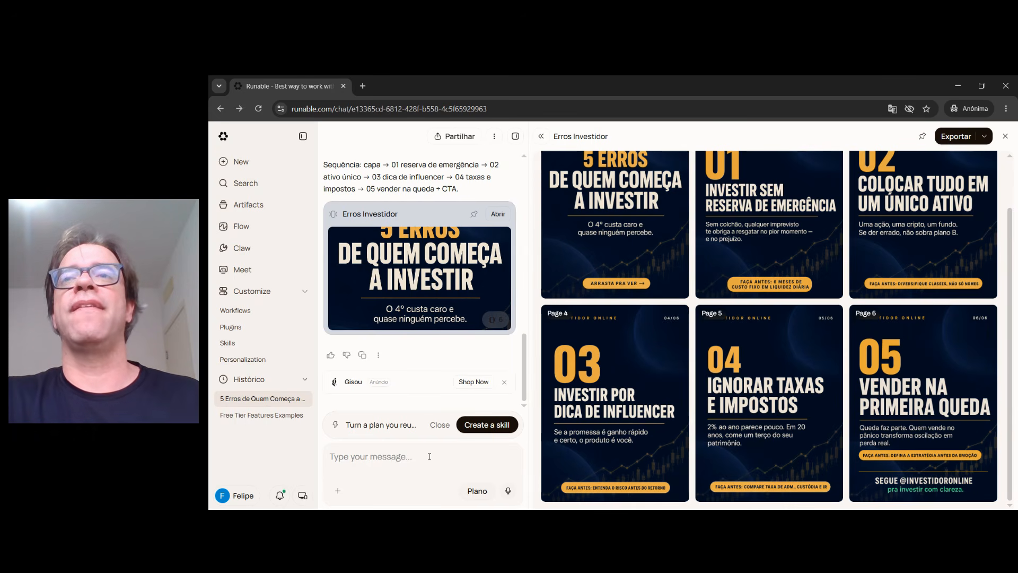
{"action": "left_click", "coordinate": [585, 381]}
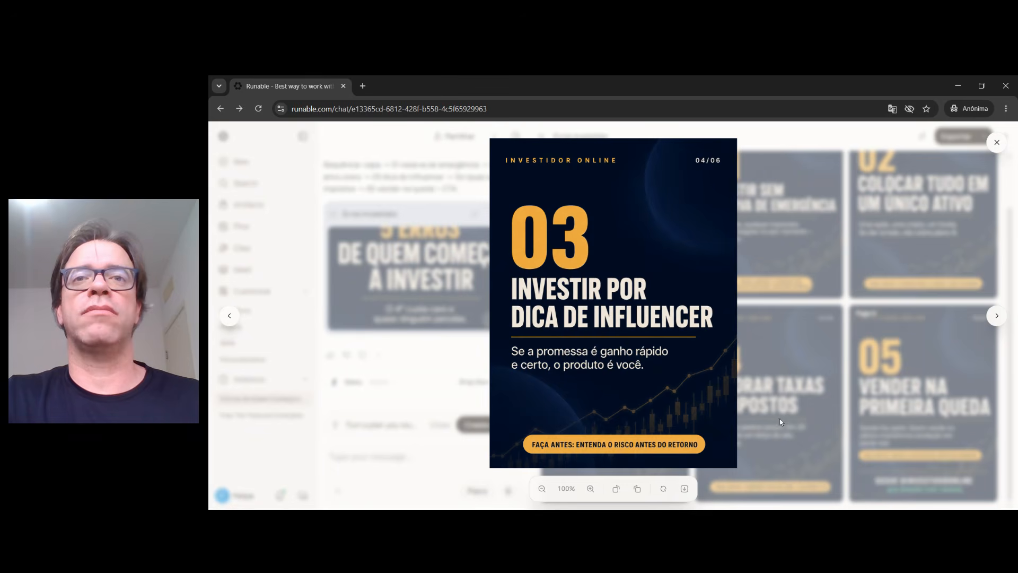
{"action": "left_click", "coordinate": [773, 367]}
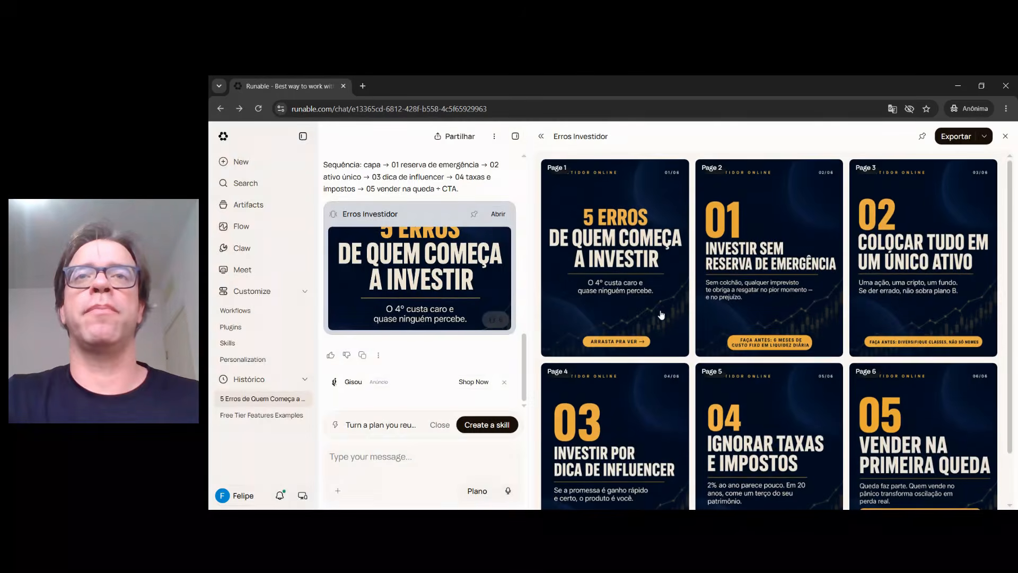
{"action": "left_click", "coordinate": [620, 269]}
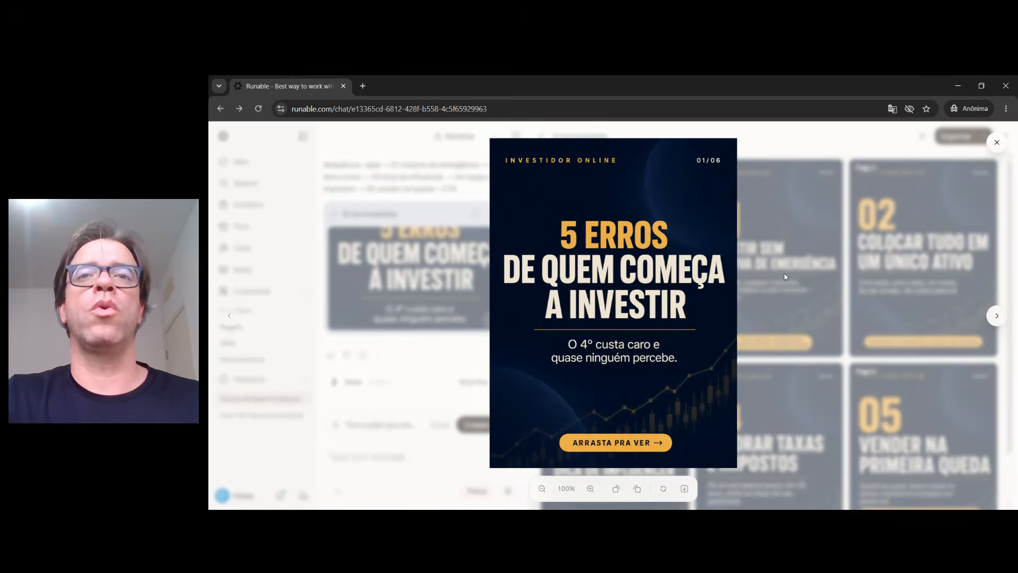
{"action": "left_click", "coordinate": [785, 278]}
Step: Open page 2, about investing without an emergency reserve, full size in a separate browser tab, read it from header to footer, and close that tab
{"action": "left_click", "coordinate": [759, 247]}
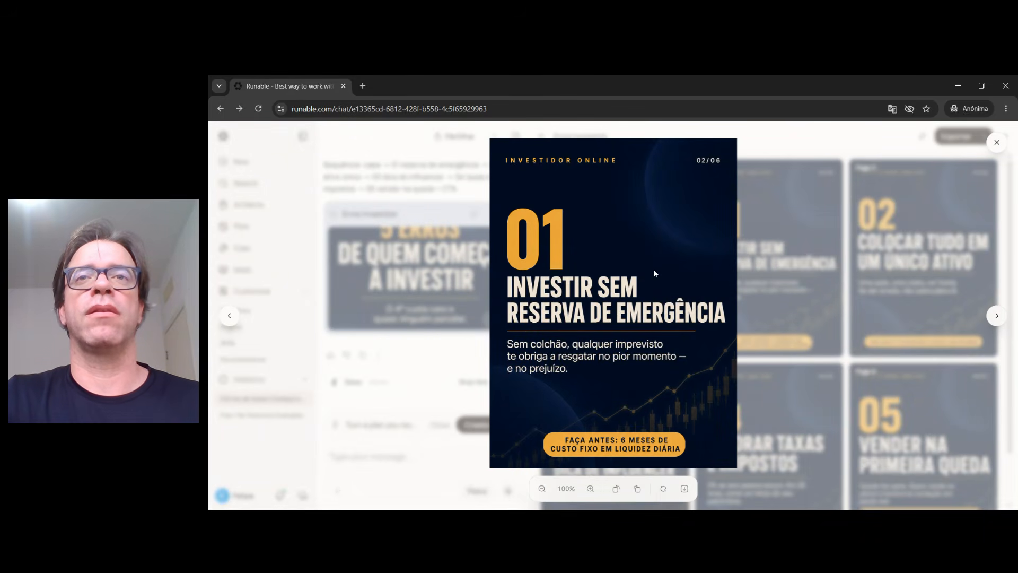
{"action": "middle_click", "coordinate": [729, 283]}
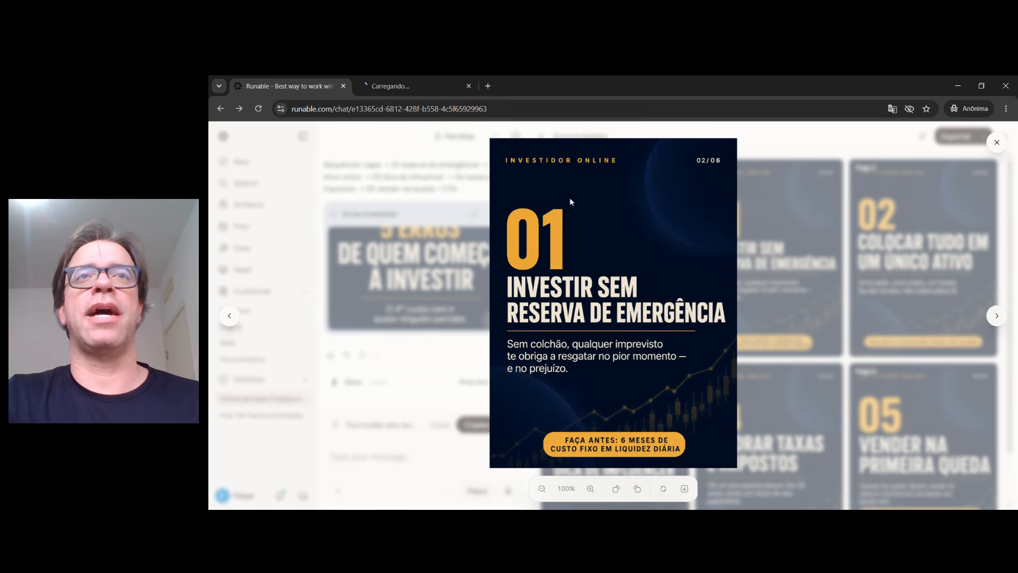
{"action": "left_click", "coordinate": [415, 77]}
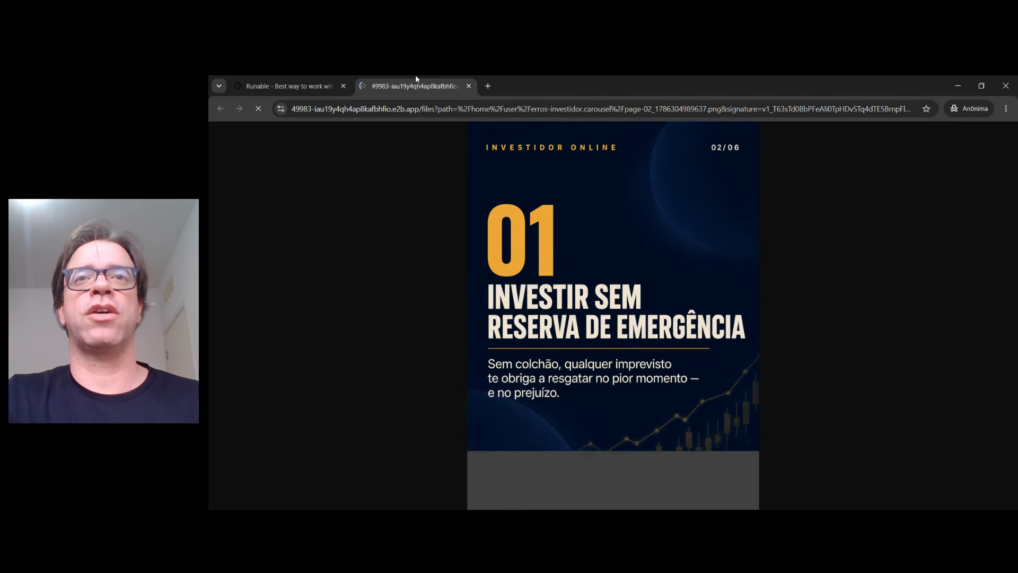
{"action": "left_click", "coordinate": [637, 261]}
{"action": "scroll", "coordinate": [692, 268], "scroll_direction": "down", "scroll_amount": 4}
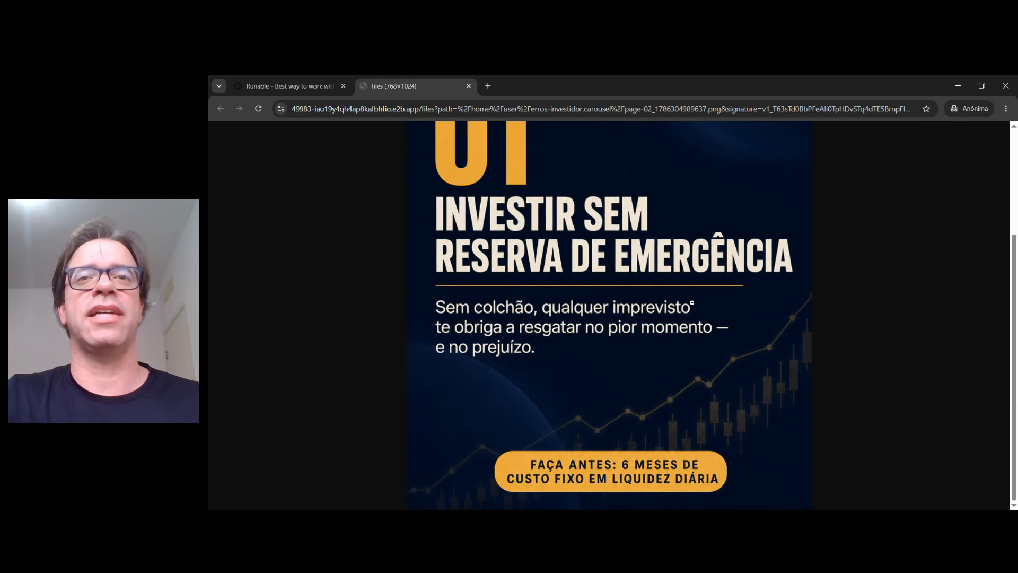
{"action": "scroll", "coordinate": [692, 303], "scroll_direction": "up", "scroll_amount": 4}
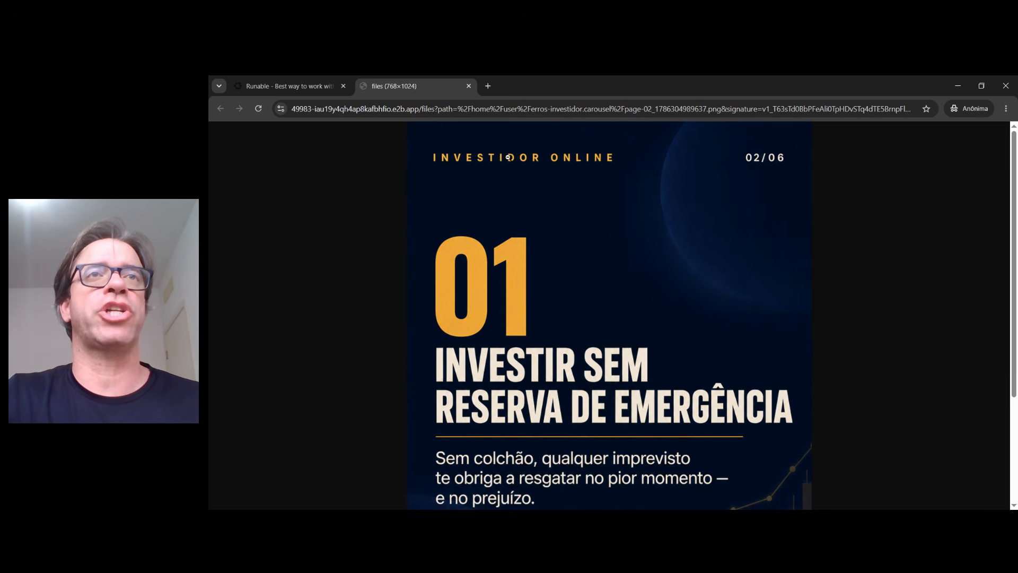
{"action": "scroll", "coordinate": [718, 369], "scroll_direction": "down", "scroll_amount": 3}
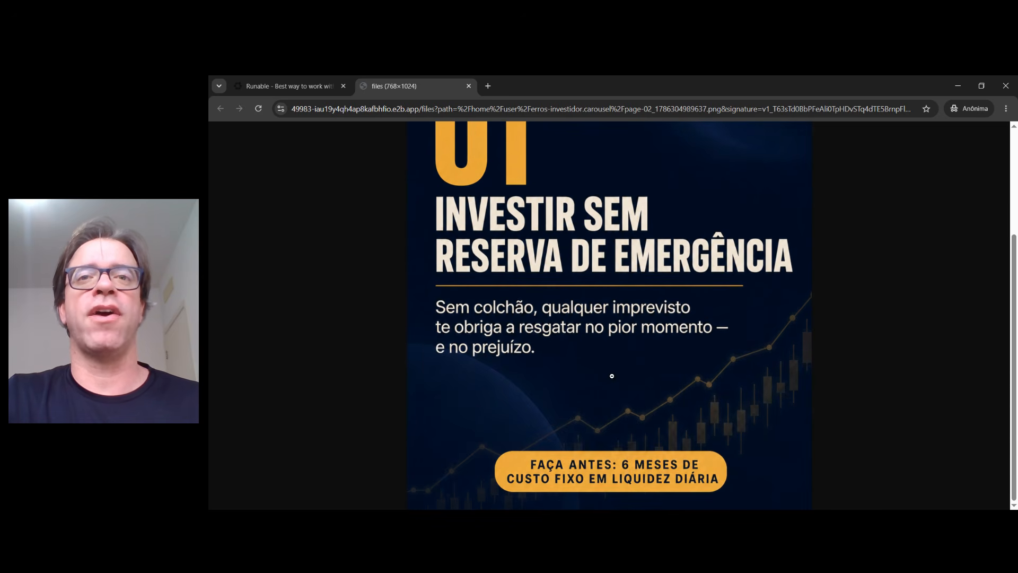
{"action": "key", "text": "ctrl+w"}
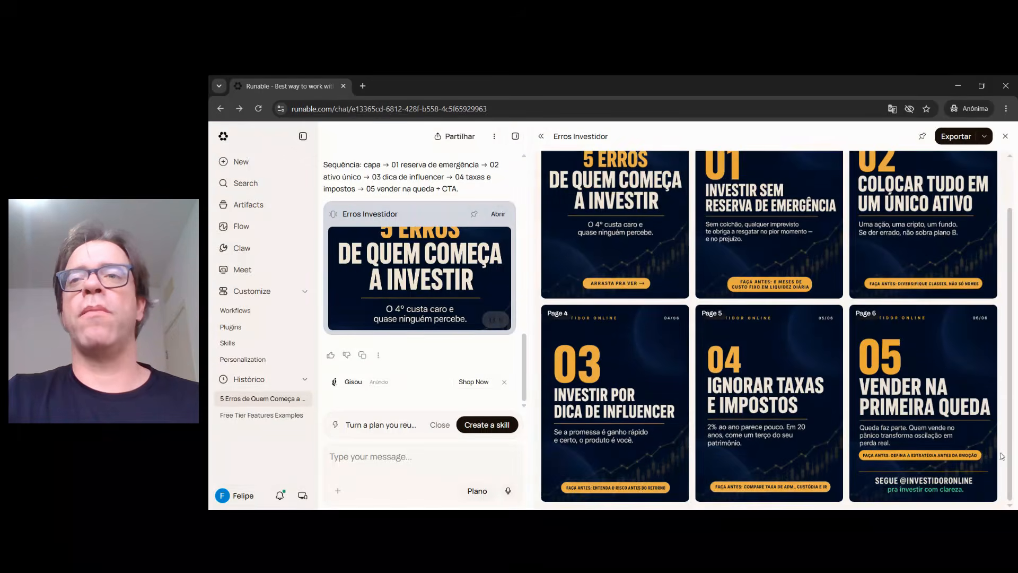
Step: Open page 6, about selling at the first drop, full size in a separate browser tab, read it to the end, and return to the carousel overview
{"action": "left_click", "coordinate": [921, 365]}
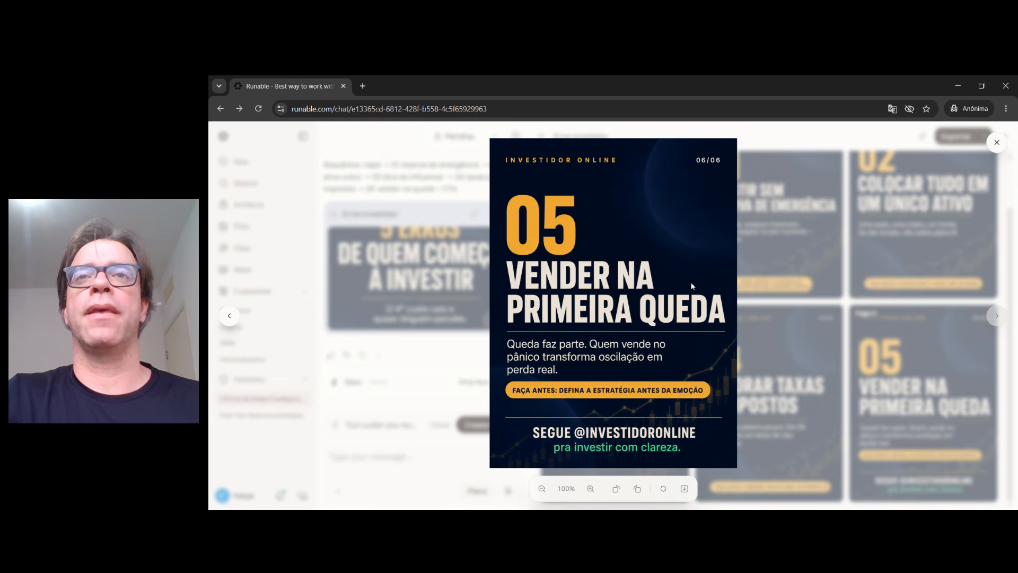
{"action": "left_click", "coordinate": [682, 270]}
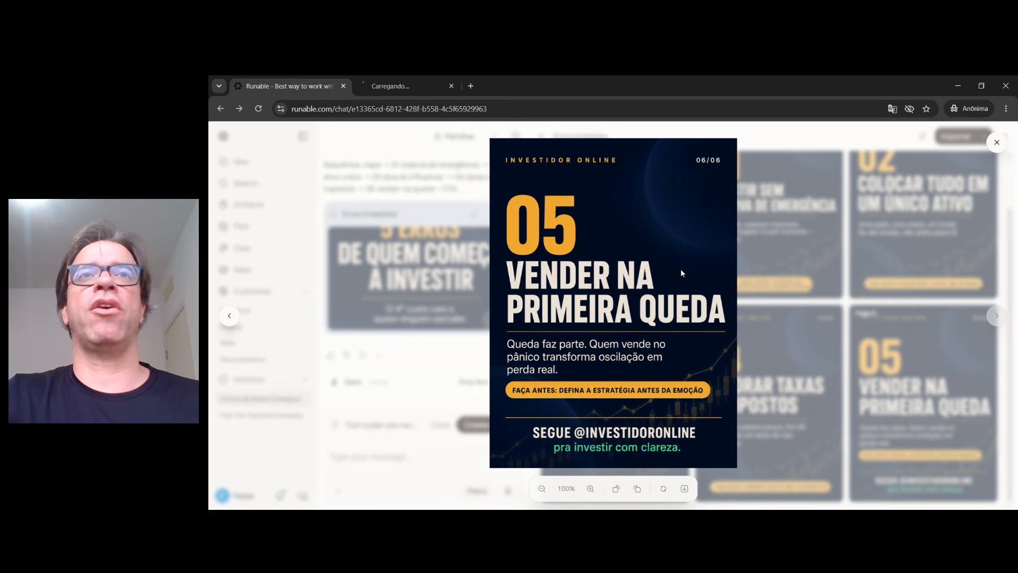
{"action": "left_click", "coordinate": [424, 79]}
{"action": "left_click", "coordinate": [529, 230]}
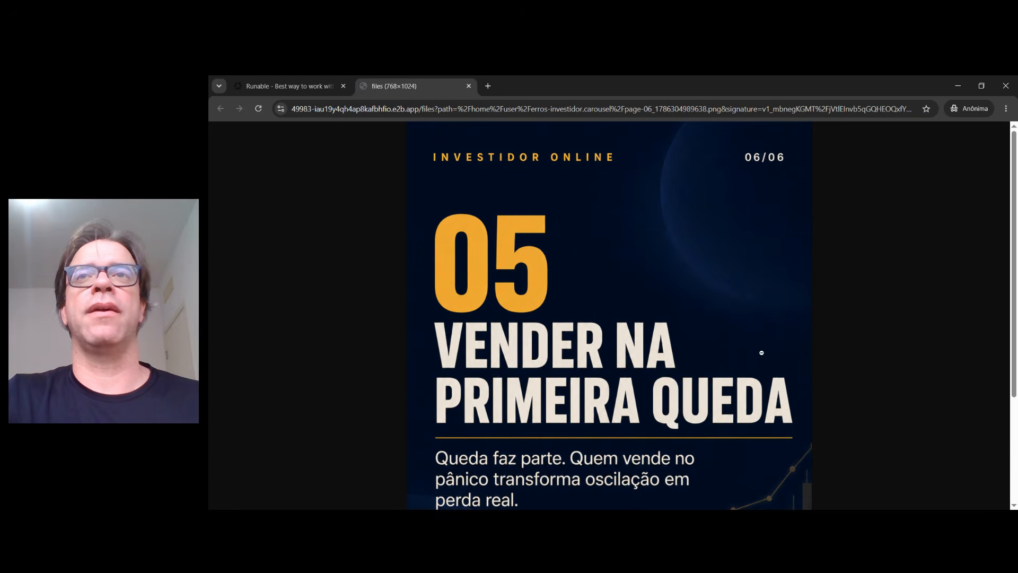
{"action": "scroll", "coordinate": [750, 364], "scroll_direction": "down", "scroll_amount": 3}
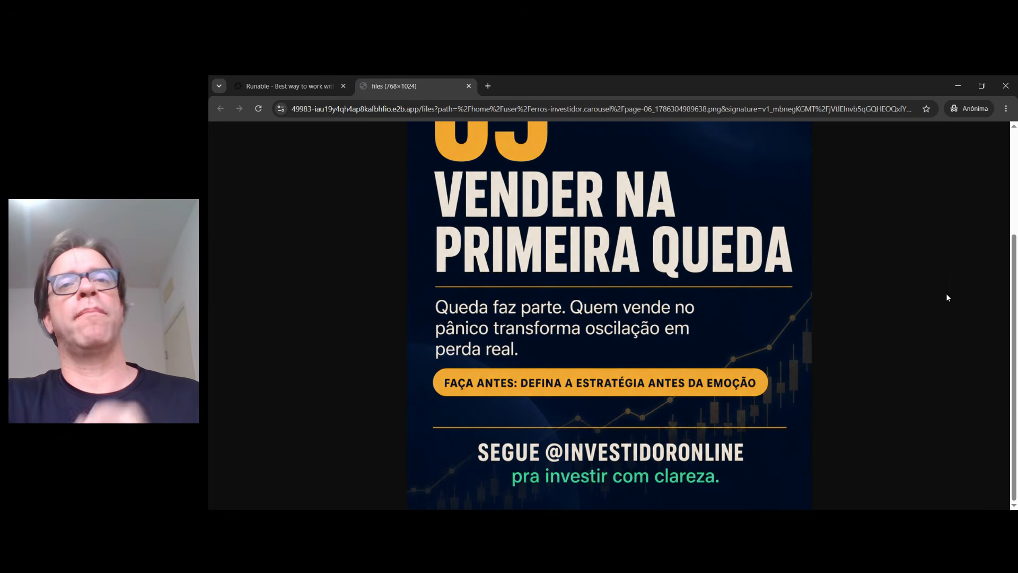
{"action": "left_click", "coordinate": [319, 85]}
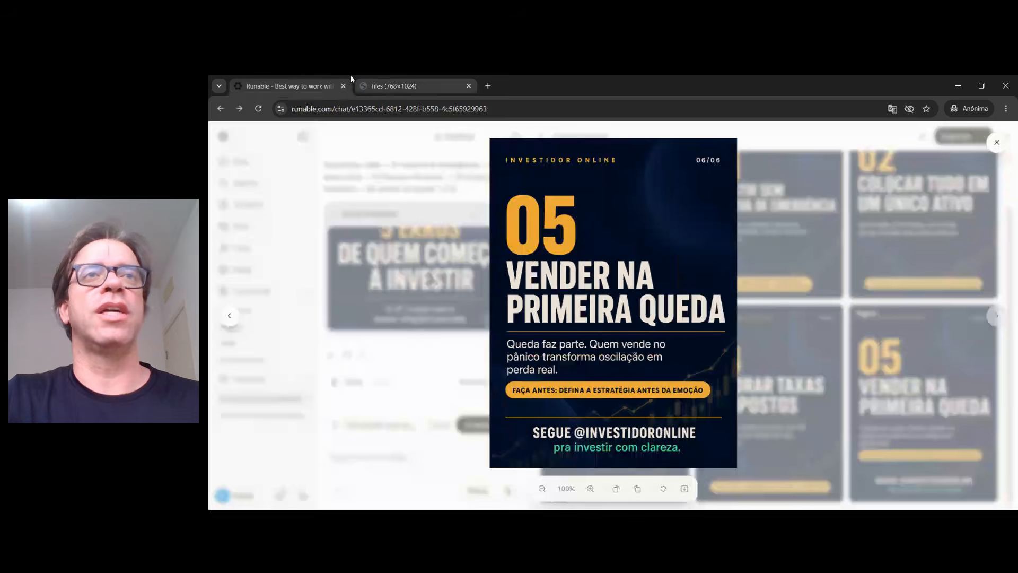
{"action": "left_click", "coordinate": [798, 140]}
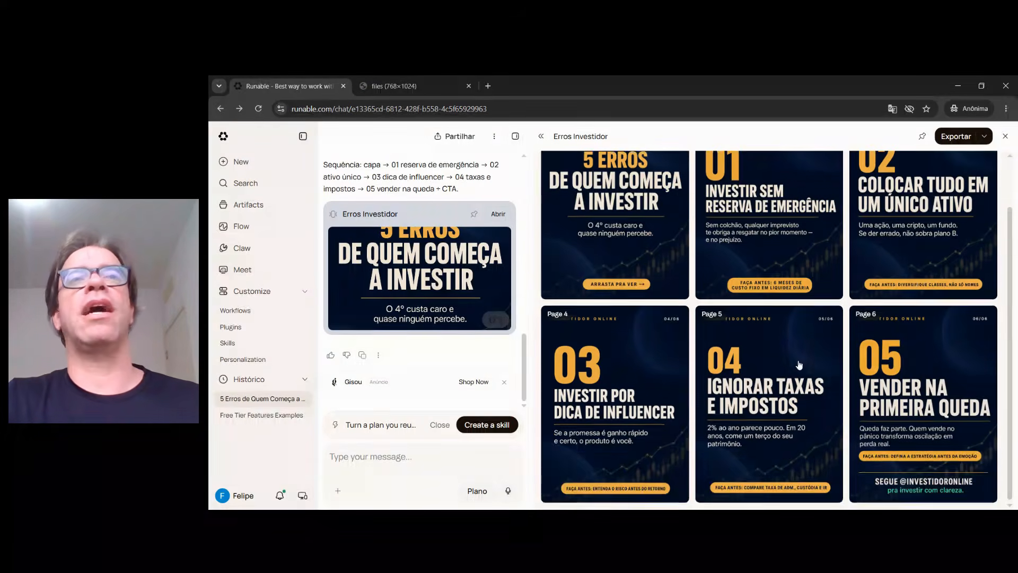
{"action": "scroll", "coordinate": [767, 379], "scroll_direction": "up", "scroll_amount": 1}
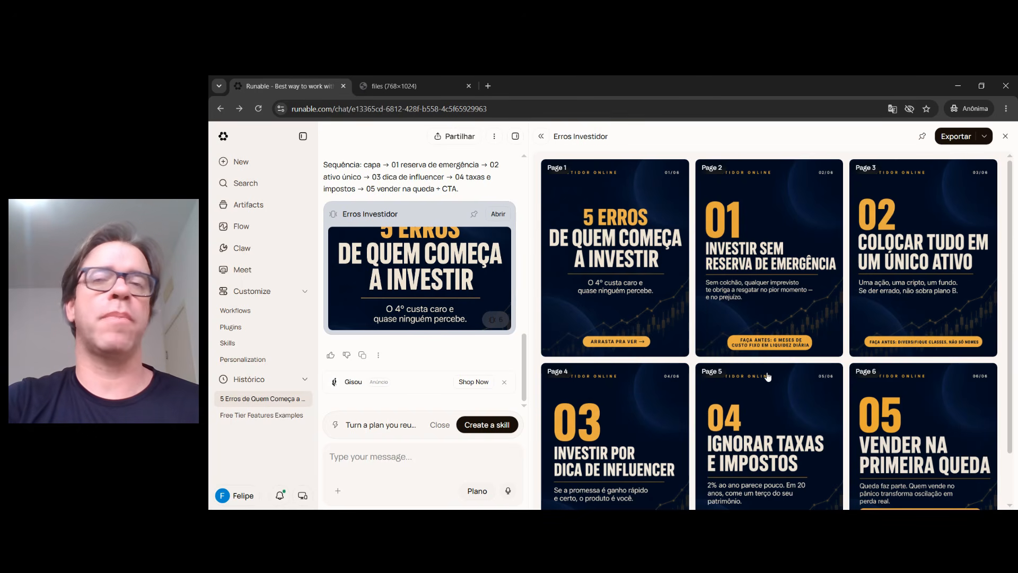
Step: Look at the attachment, plugin and project import options for a new chat message, and close them without choosing any
{"action": "left_click", "coordinate": [407, 458]}
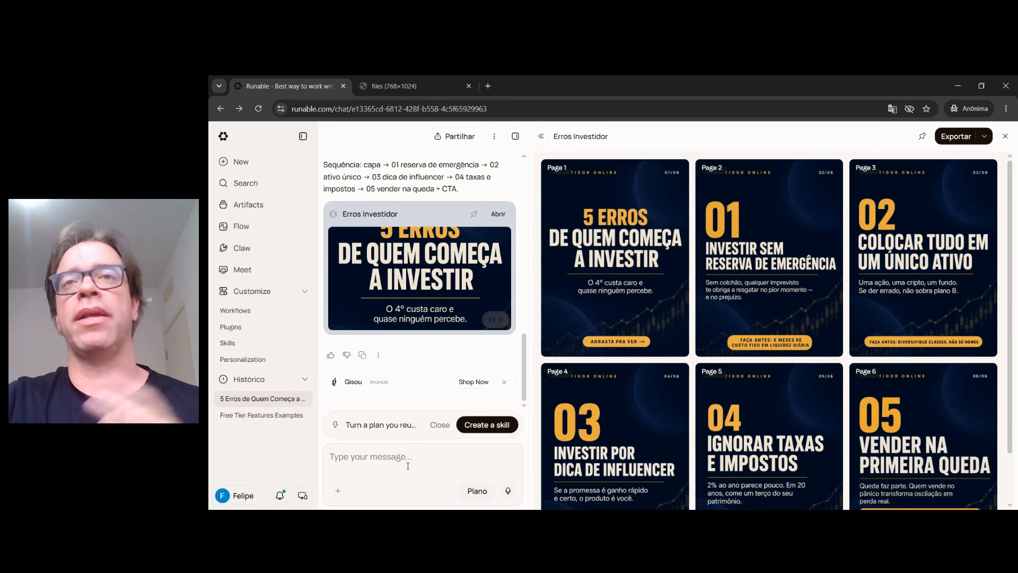
{"action": "left_click", "coordinate": [337, 492]}
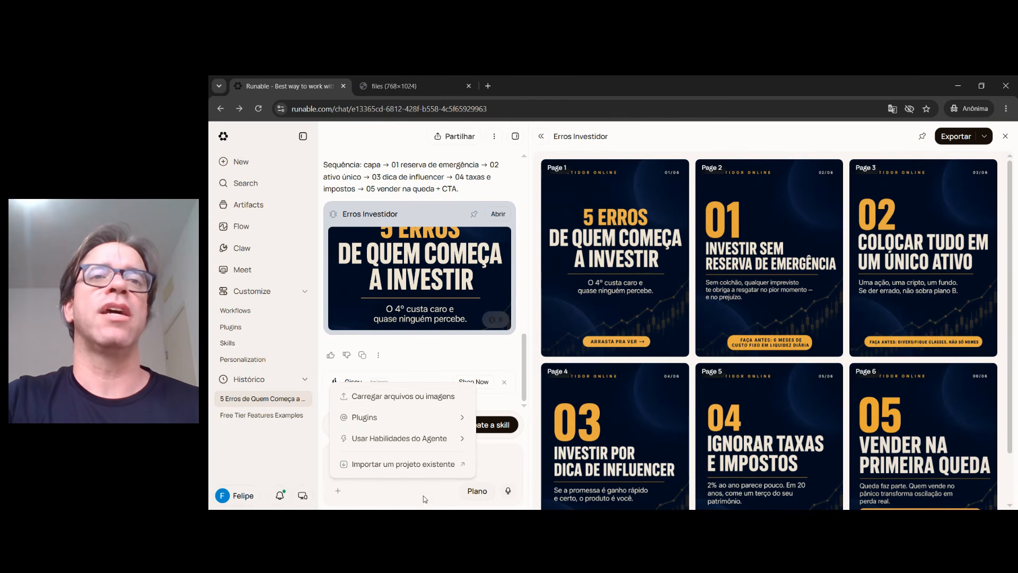
{"action": "left_click", "coordinate": [380, 496]}
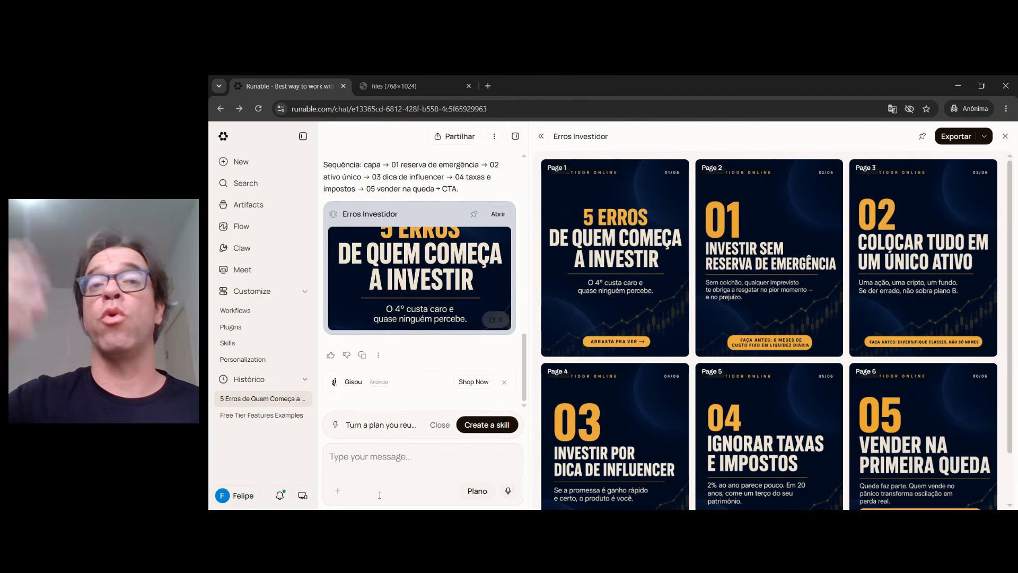